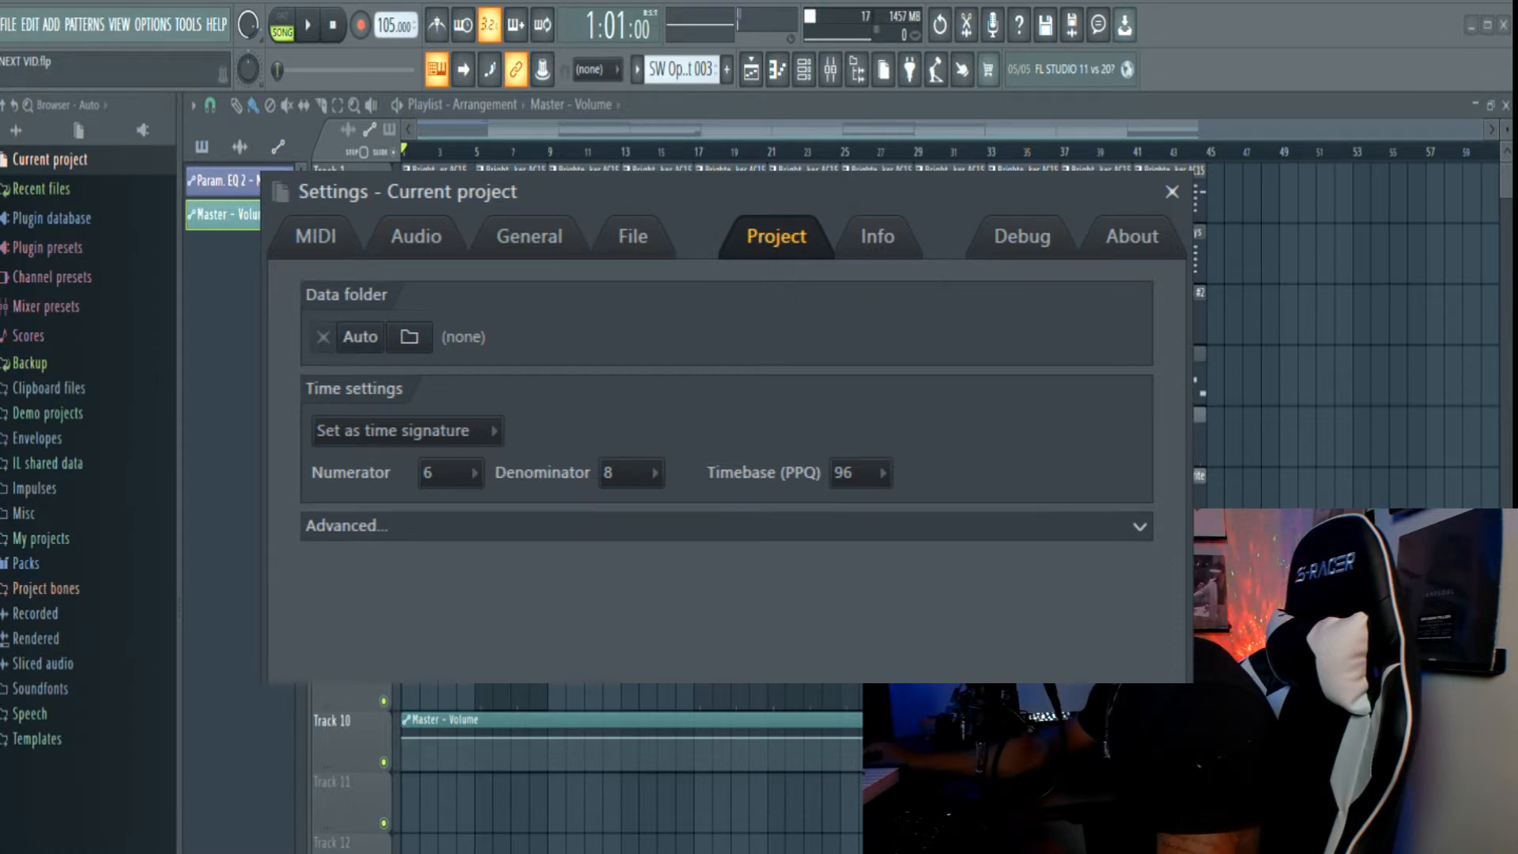
# Close the project settings and play back the drum tracks in the selected section from bar 5 to bar 9.
pyautogui.press('Escape')
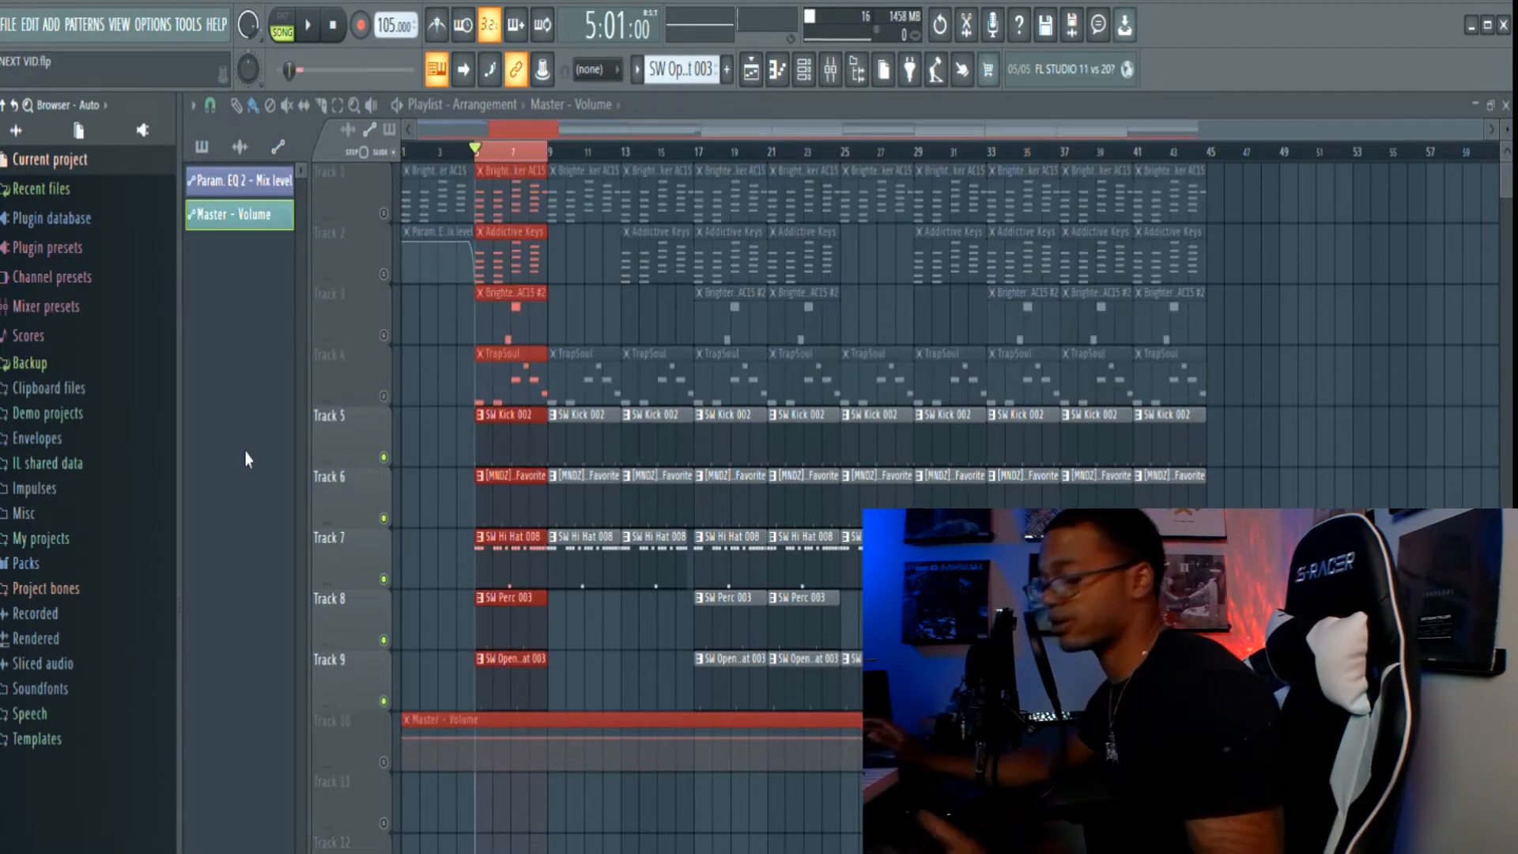
pyautogui.press('space')
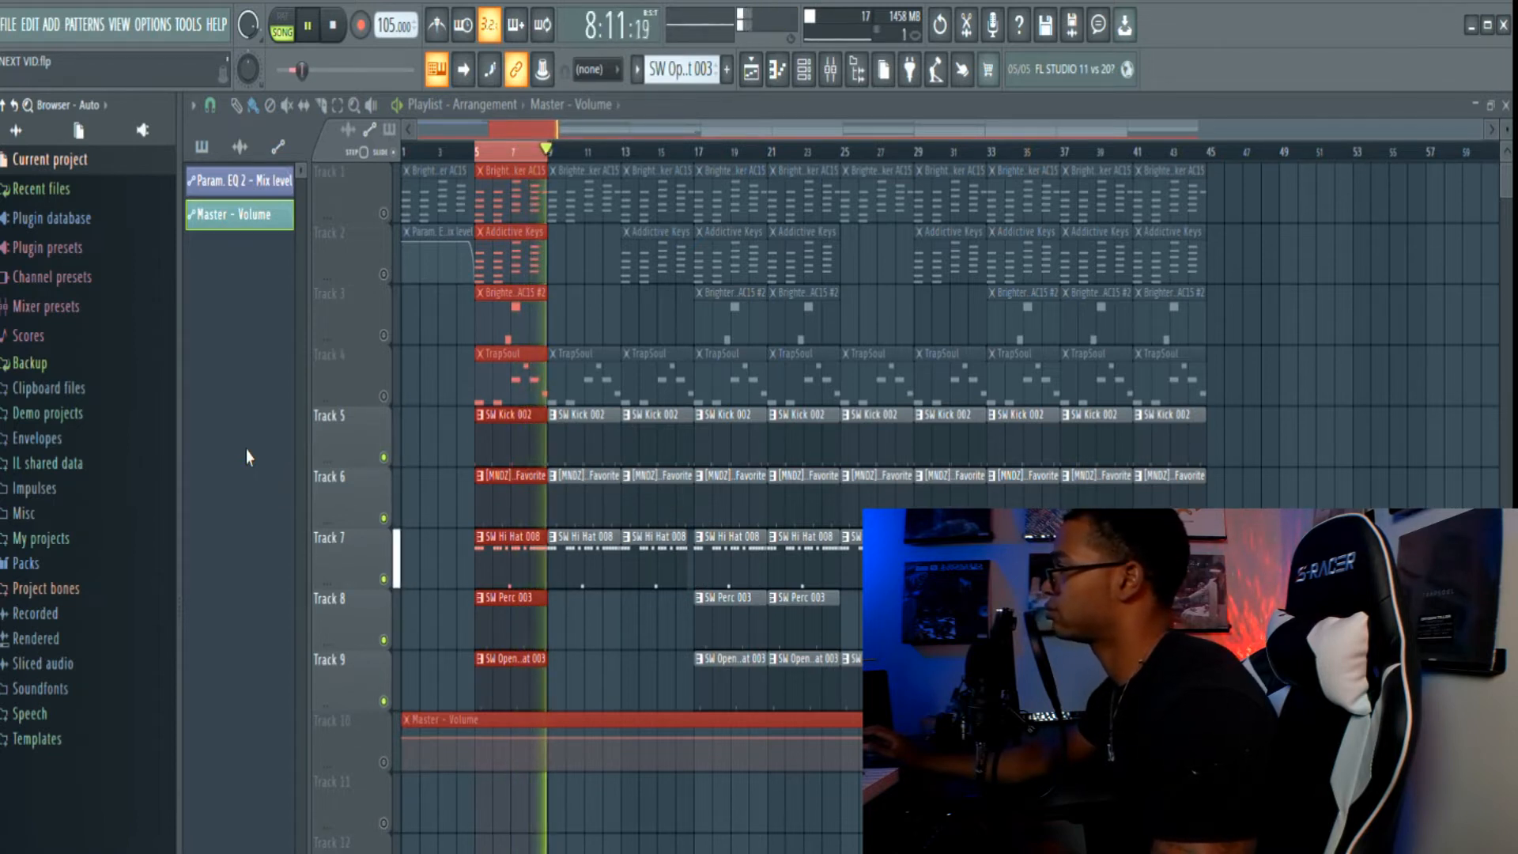
pyautogui.press('space')
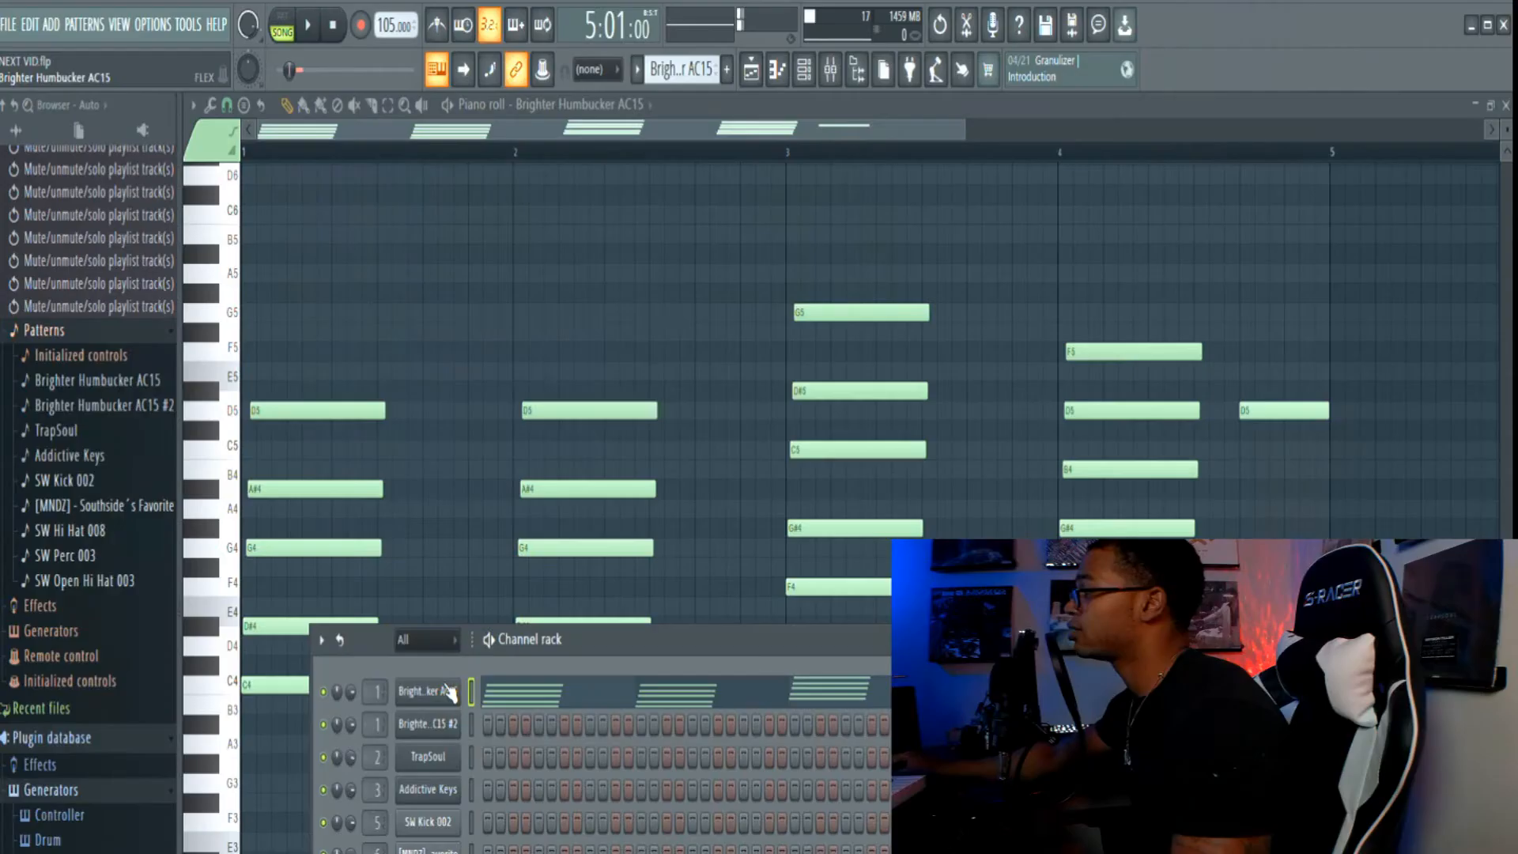
# Check the Brighter Humbucker AC15 channel's FLEX preset and play its chords in the piano roll with the channel rack moved clear of the notes.
pyautogui.click(449, 692)
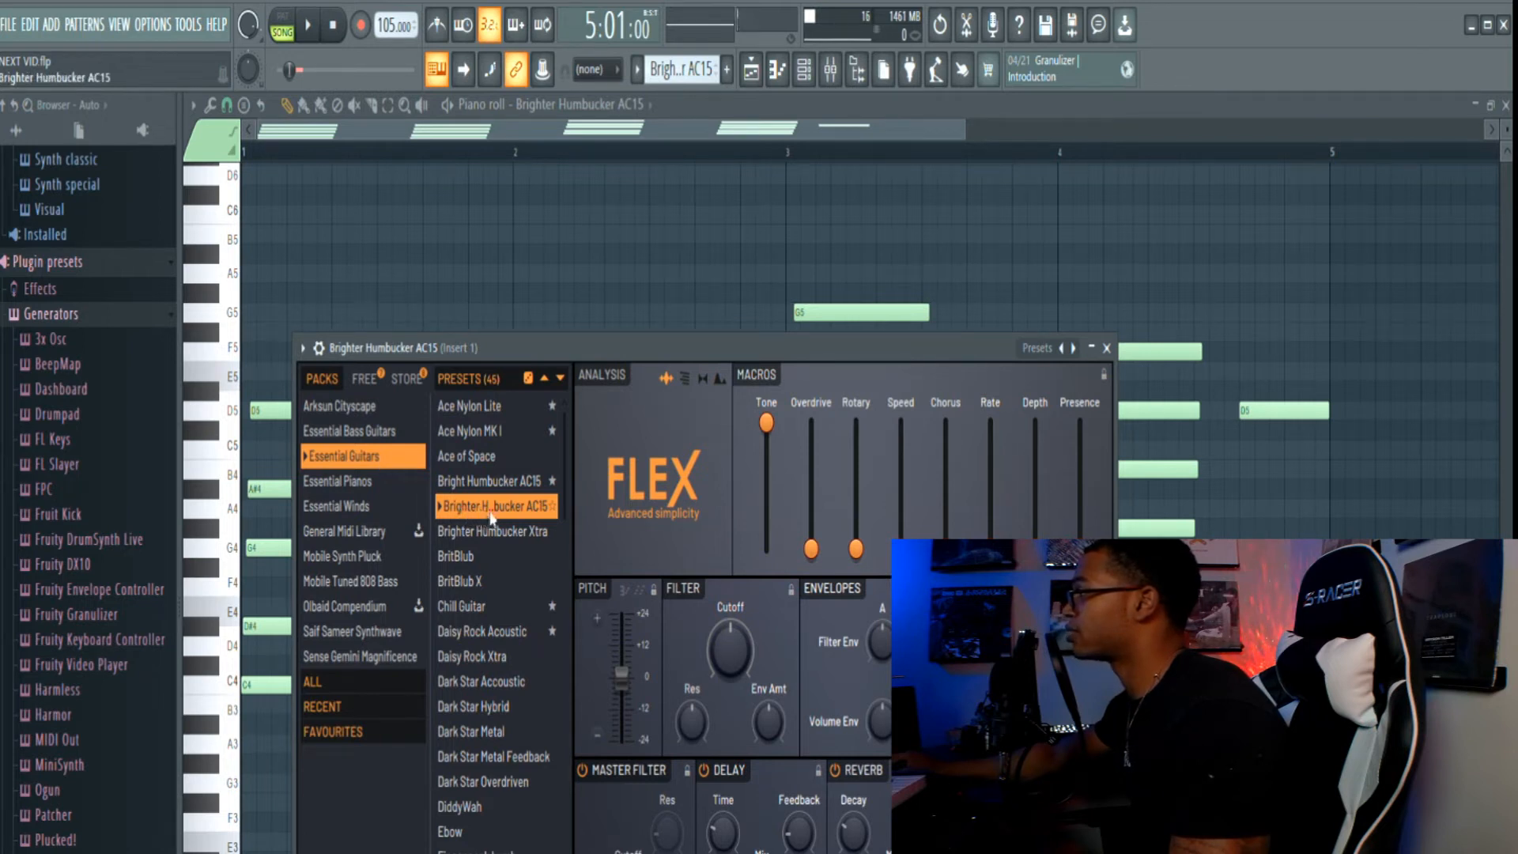
pyautogui.click(1106, 348)
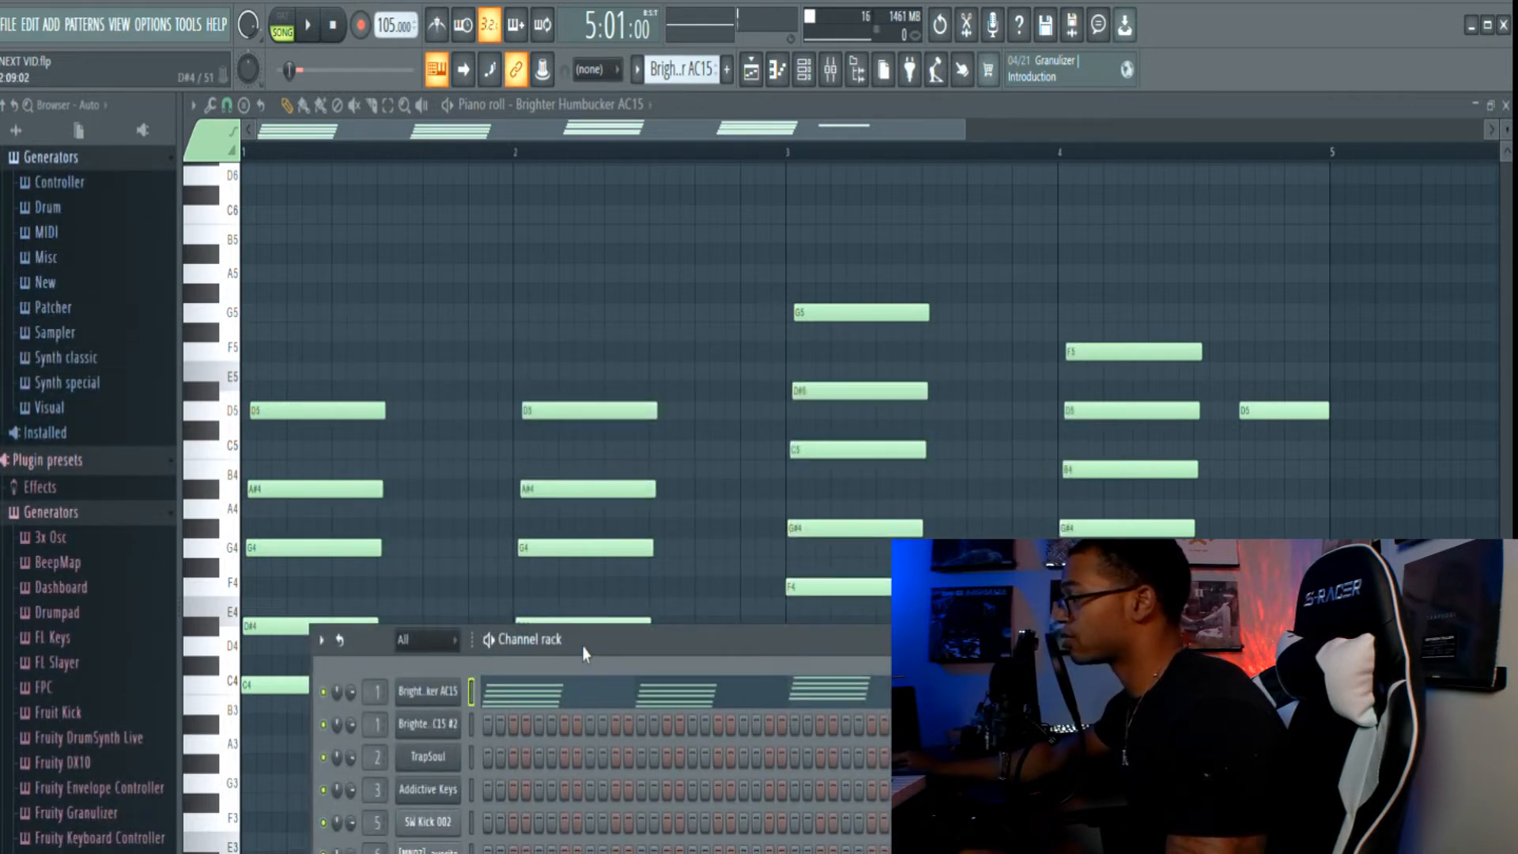
pyautogui.press('space')
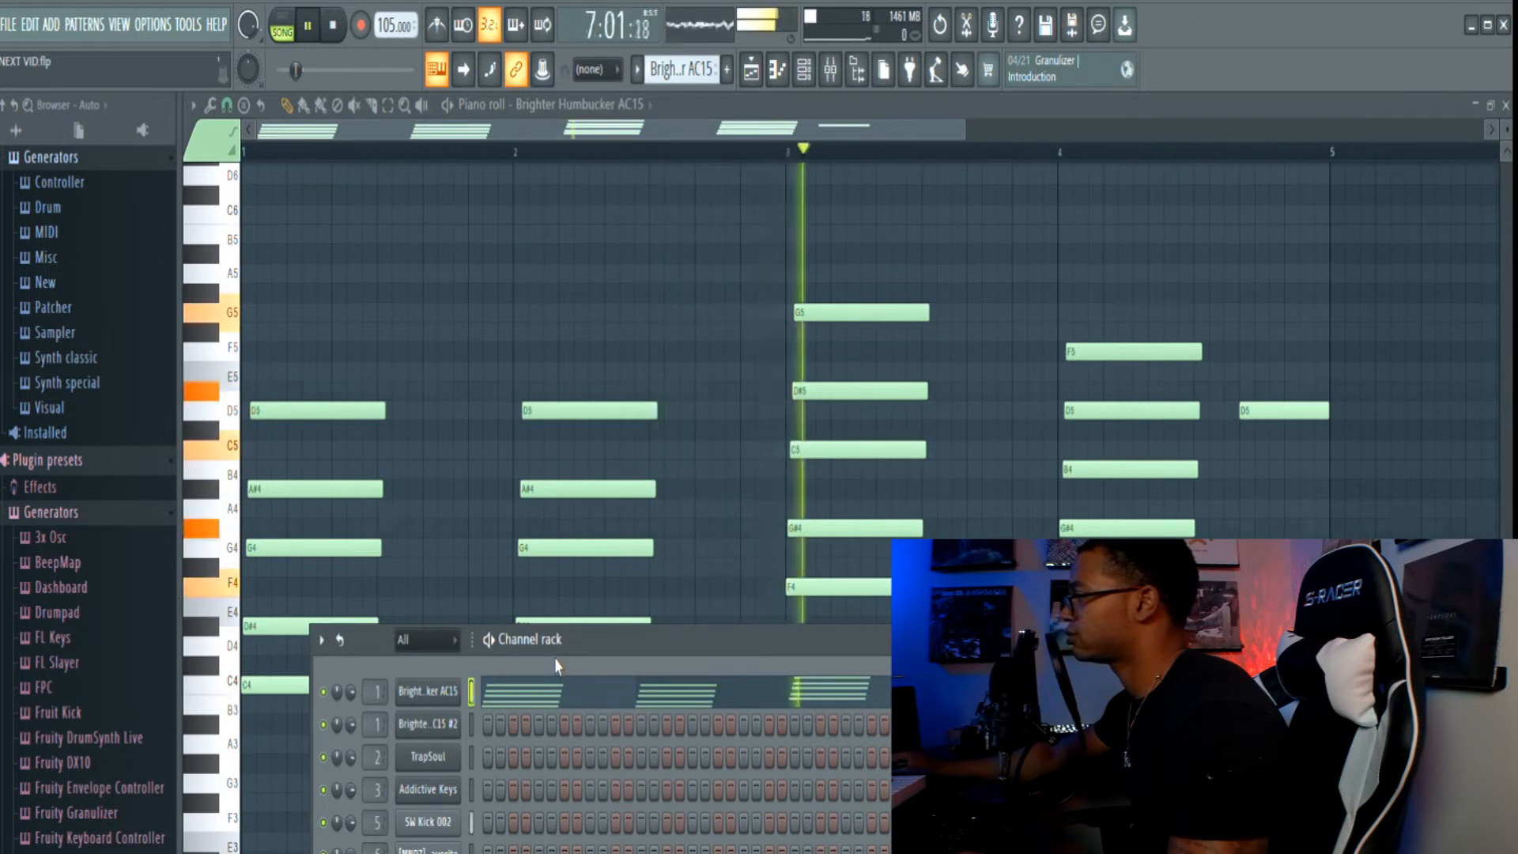
pyautogui.moveTo(677, 664); pyautogui.dragTo(677, 790)
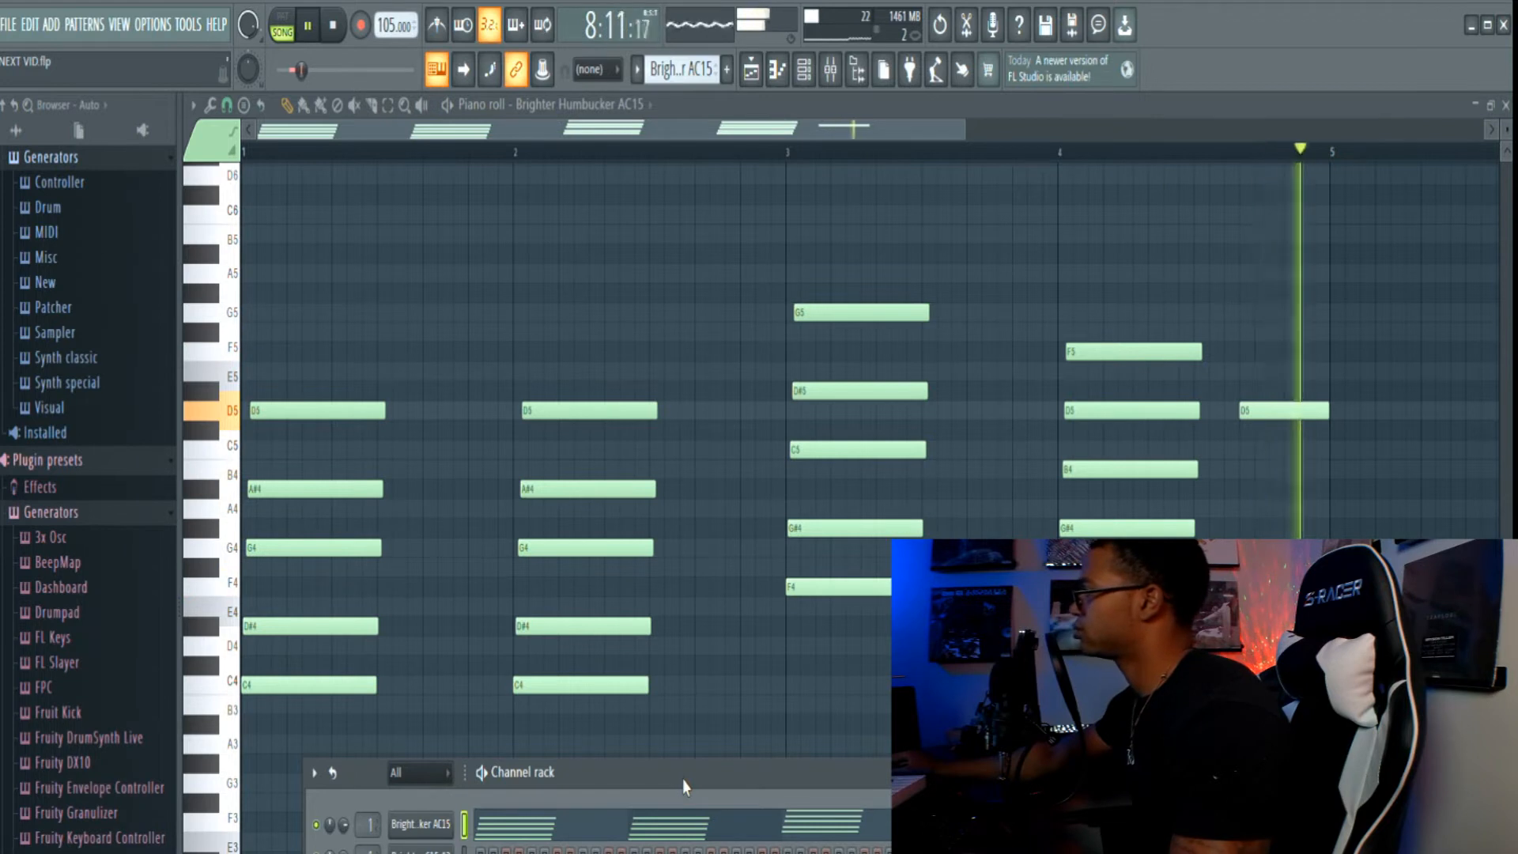
pyautogui.press('space')
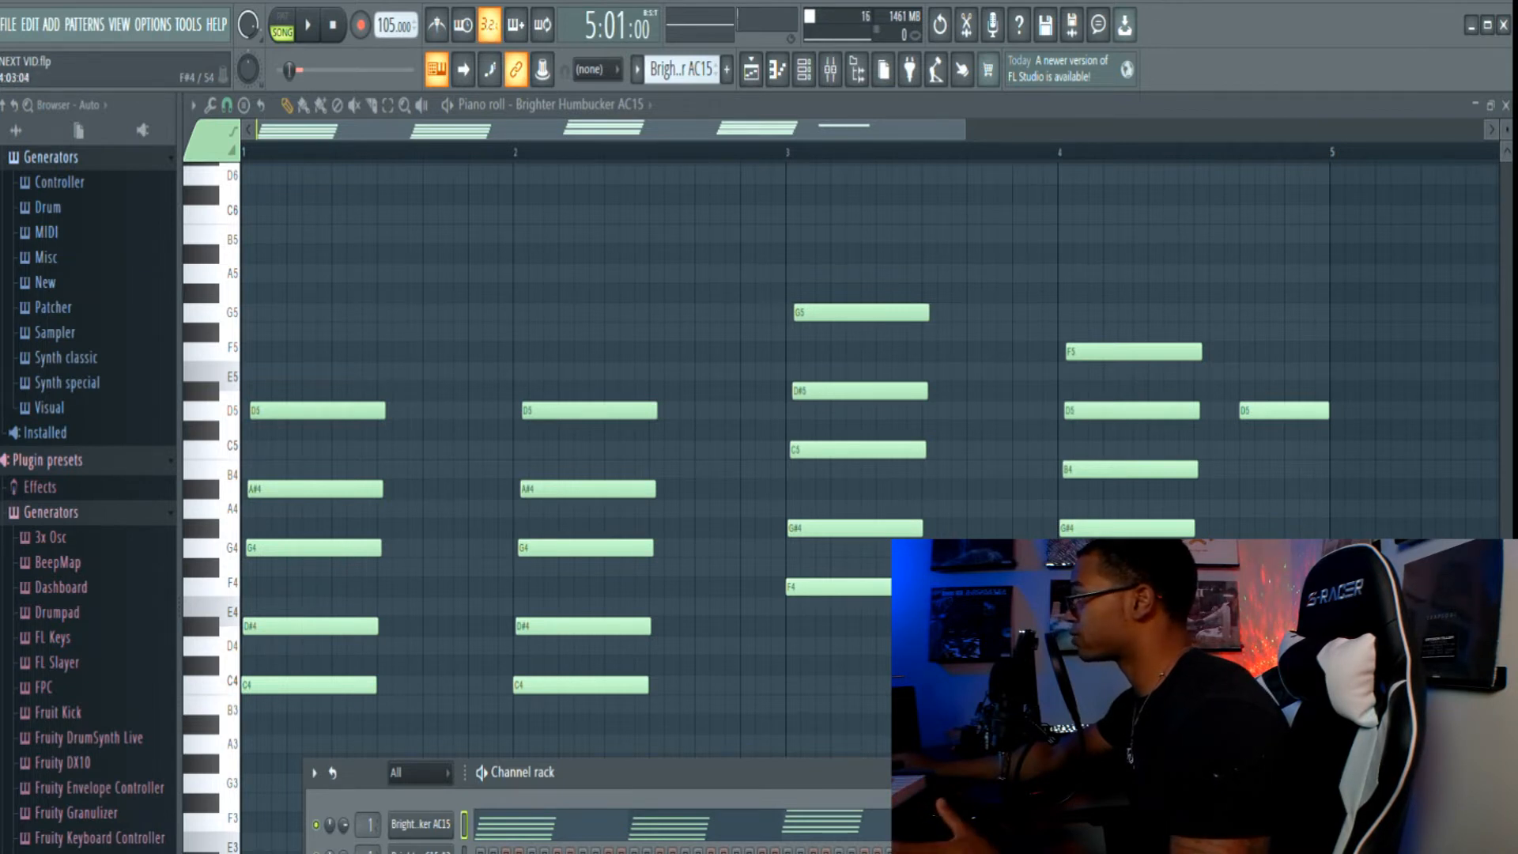
# Inspect the Fruity parametric EQ 2 and Fruity Reeverb 2 settings on mixer Insert 1.
pyautogui.press('F9')
pyautogui.click(1409, 176)
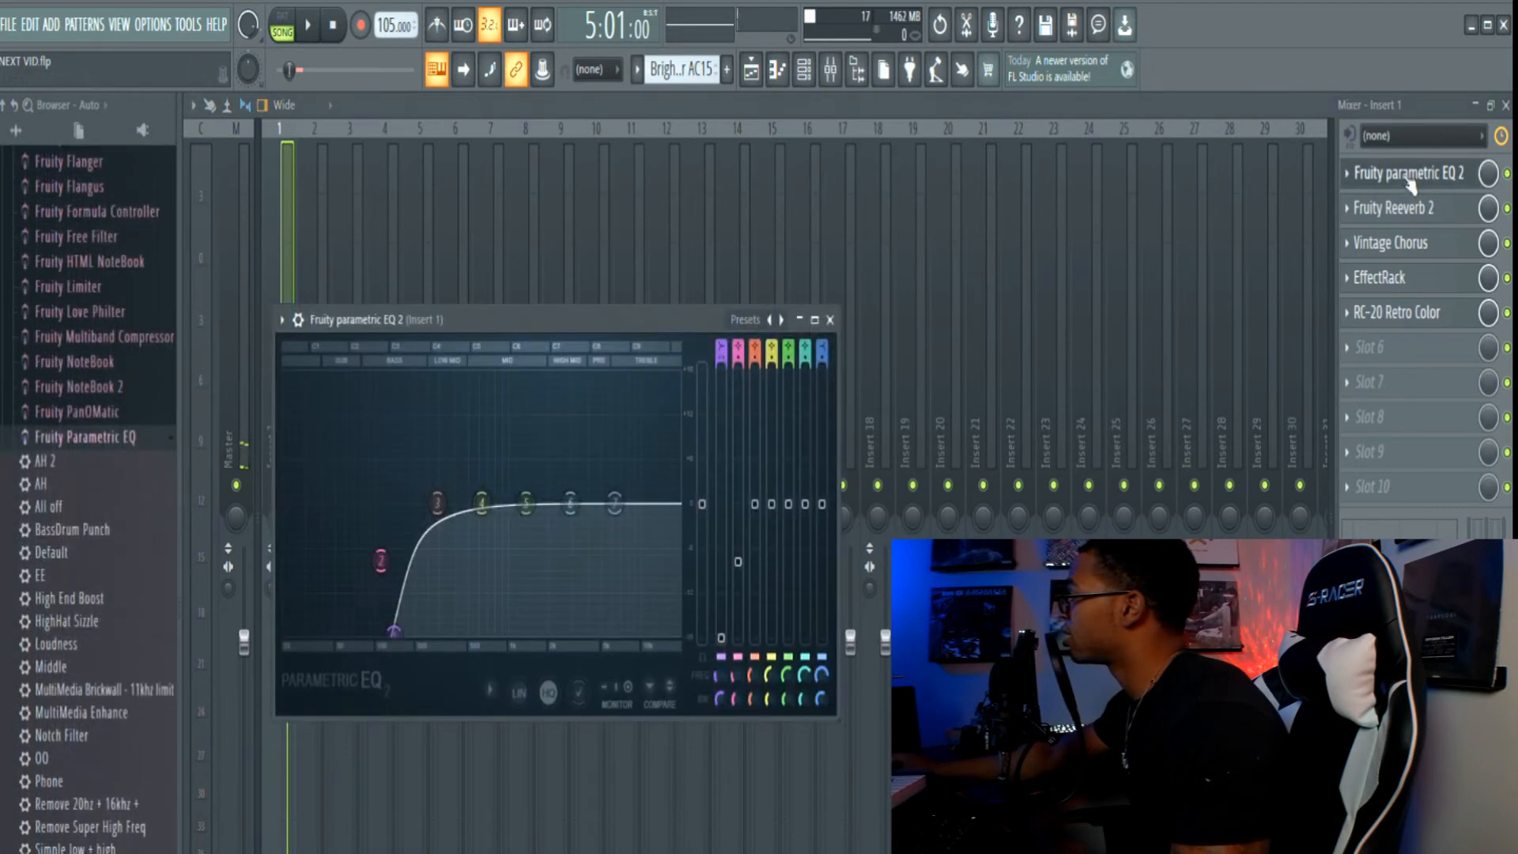
pyautogui.moveTo(381, 560)
pyautogui.mouseDown()
pyautogui.moveTo(383, 512)
pyautogui.moveTo(381, 586)
pyautogui.mouseUp()
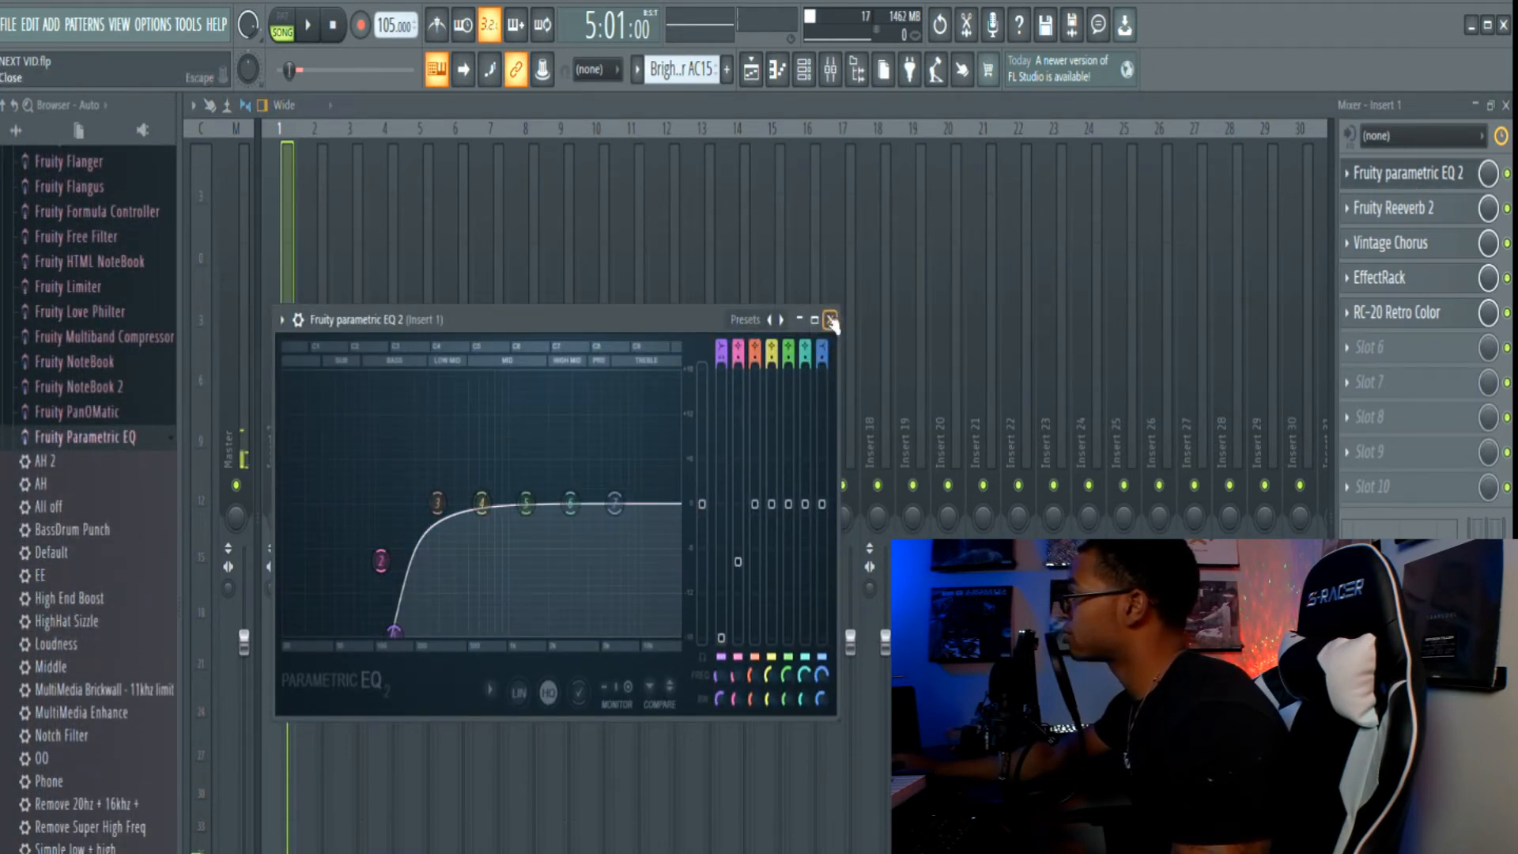
pyautogui.click(828, 321)
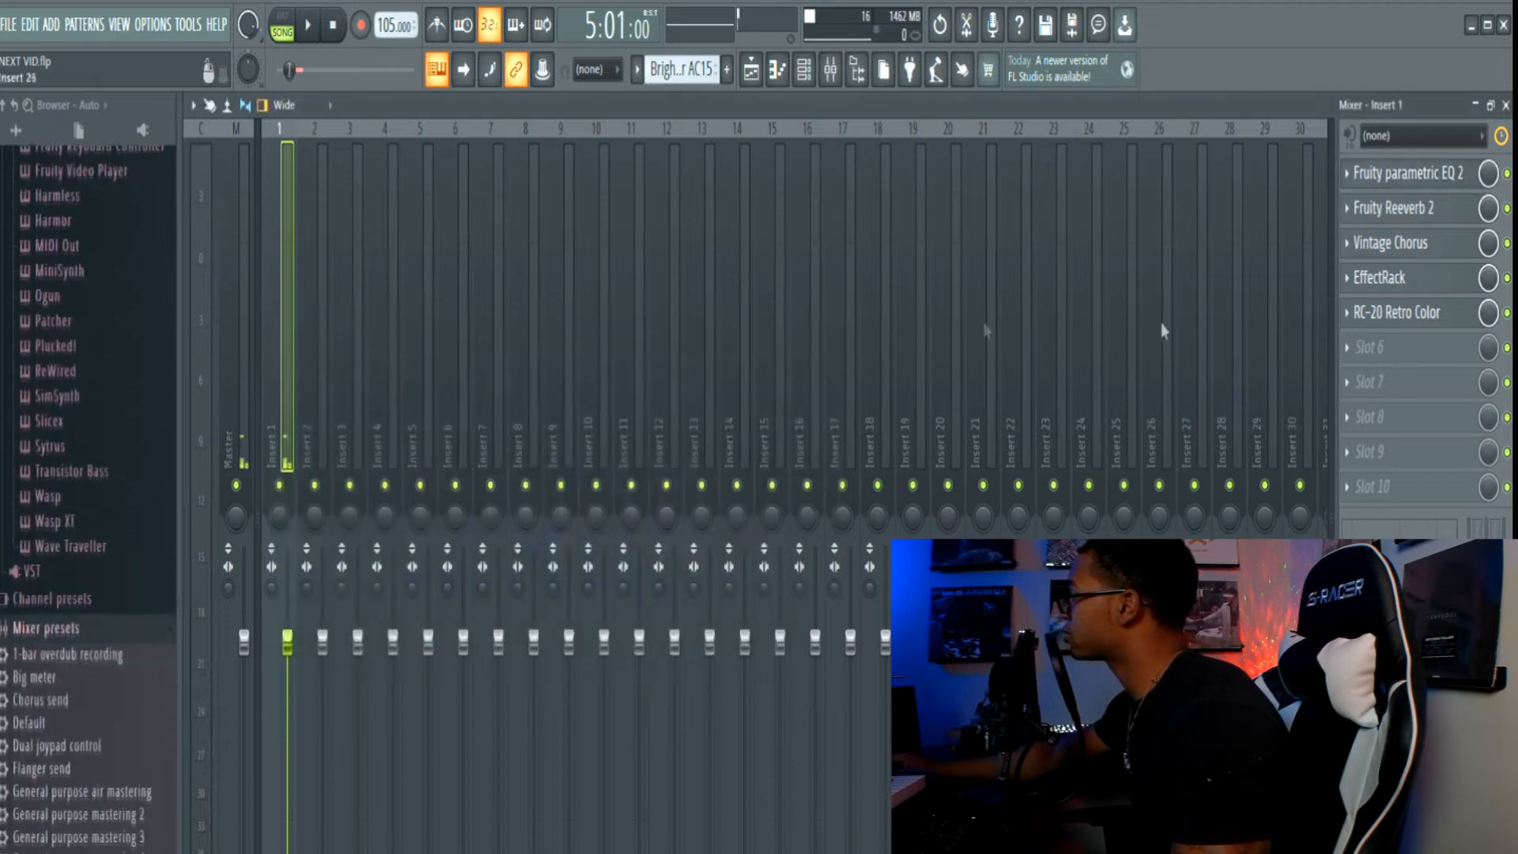
pyautogui.click(1429, 209)
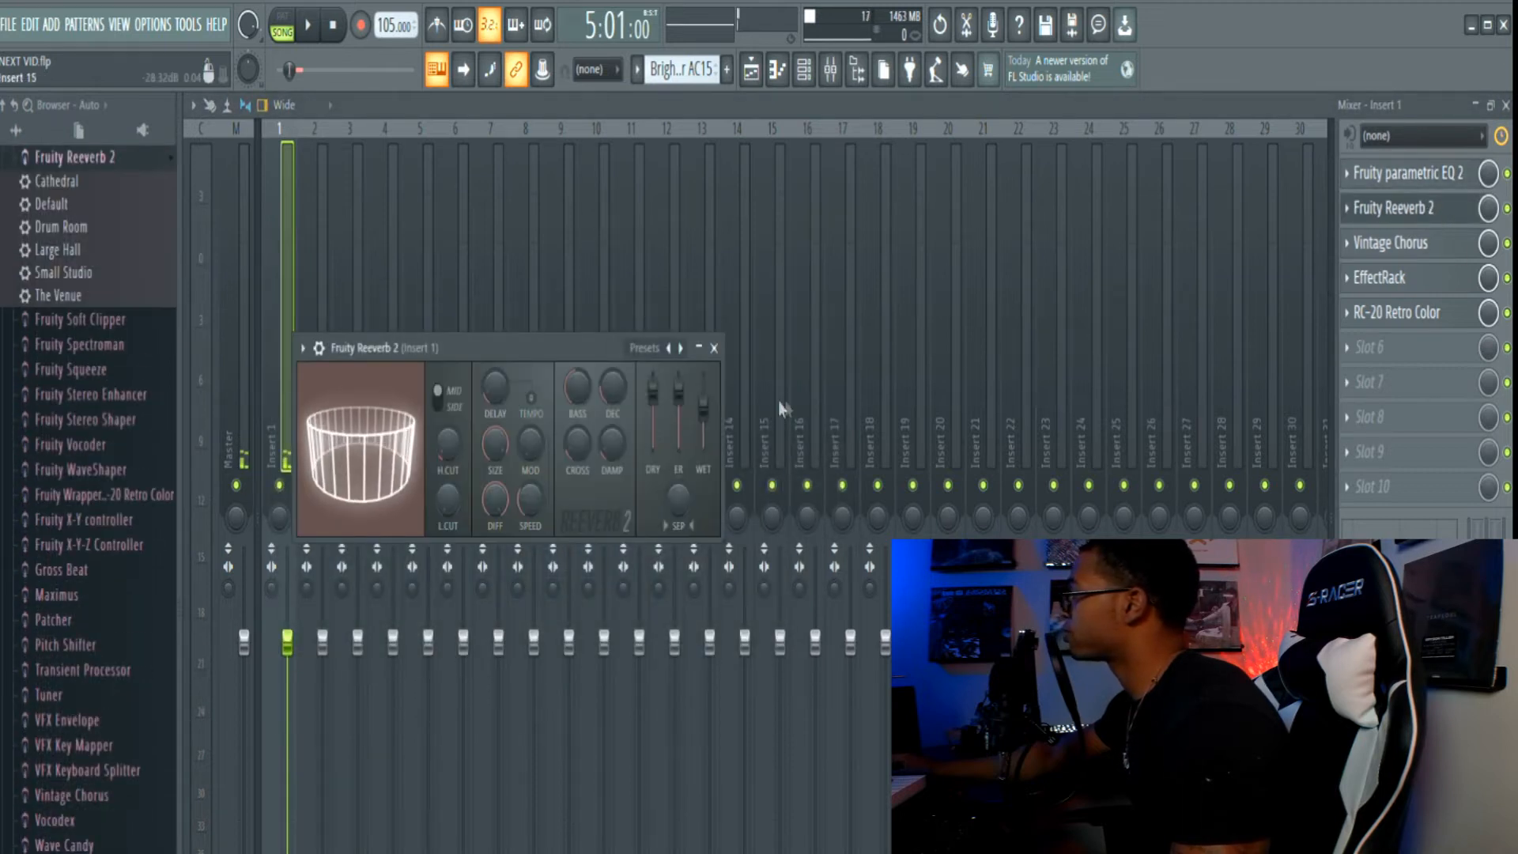
pyautogui.click(714, 348)
# Inspect the Vintage Chorus and EffectRack on mixer Insert 1 and play back the selected section.
pyautogui.click(1392, 242)
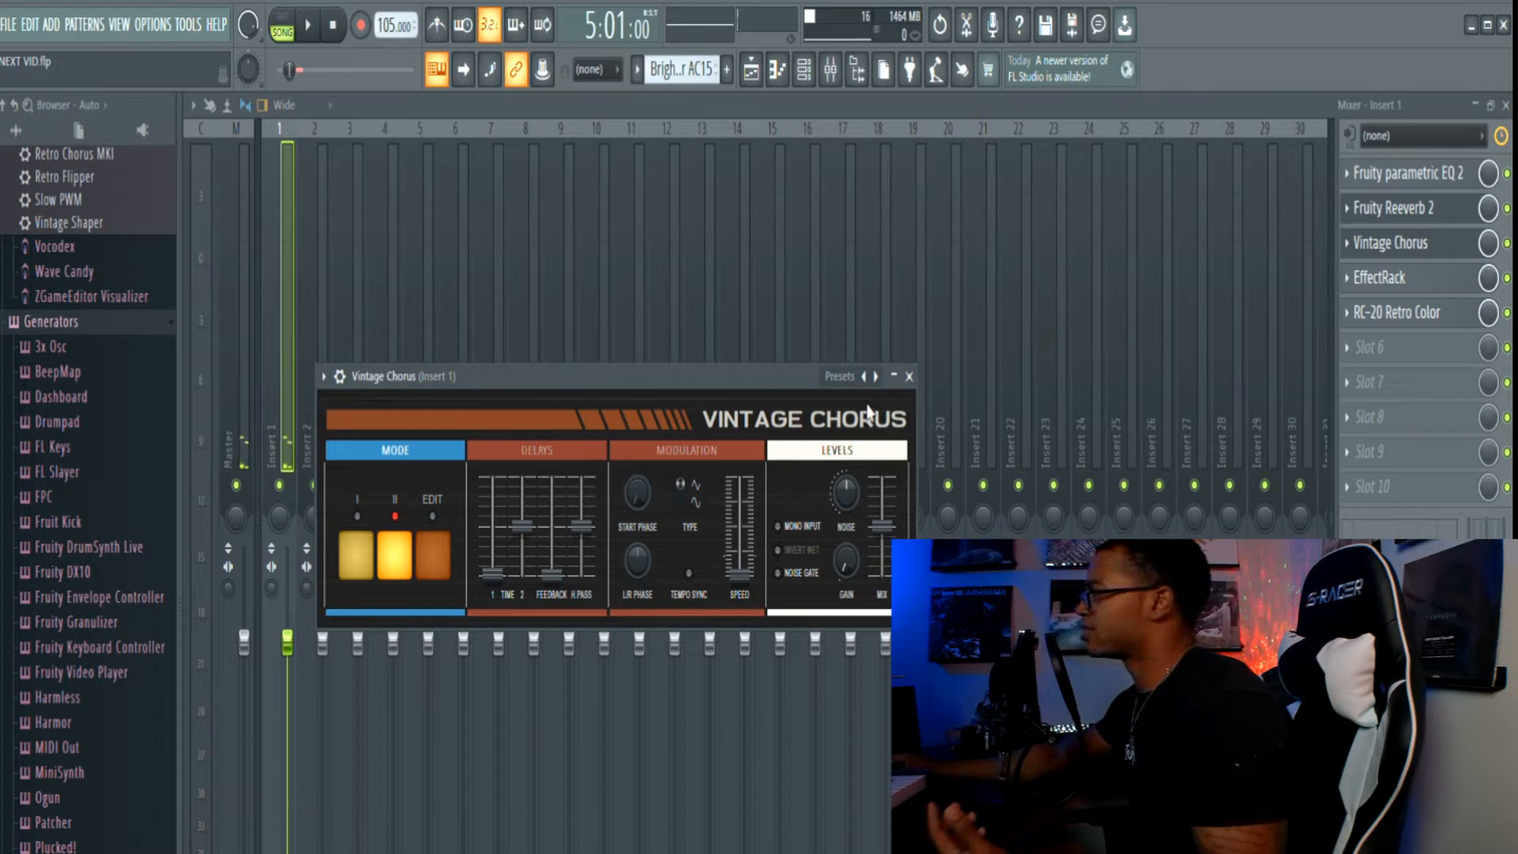
pyautogui.click(909, 376)
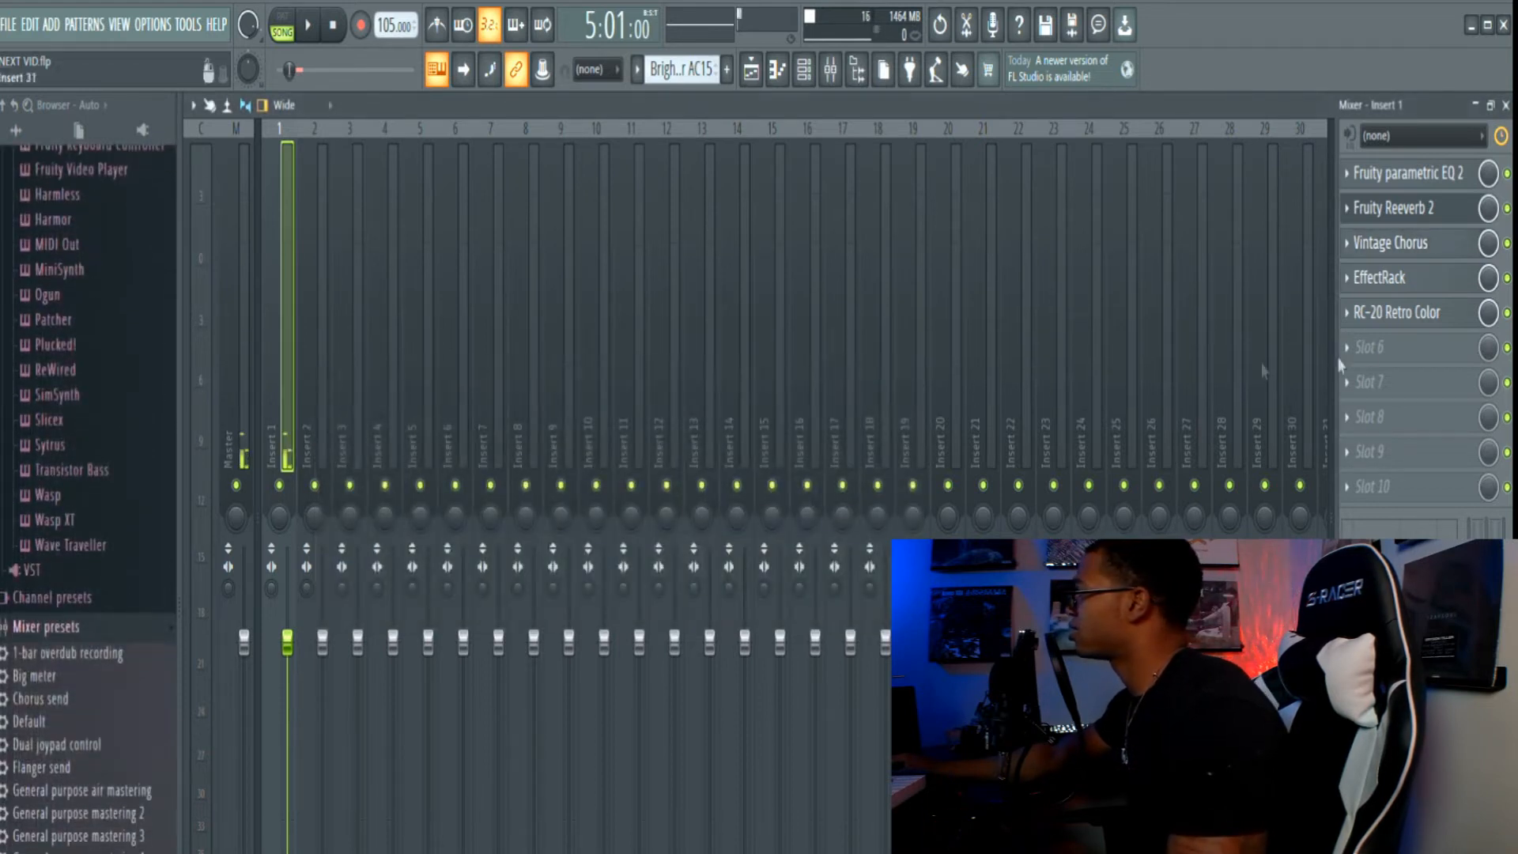
pyautogui.click(1393, 285)
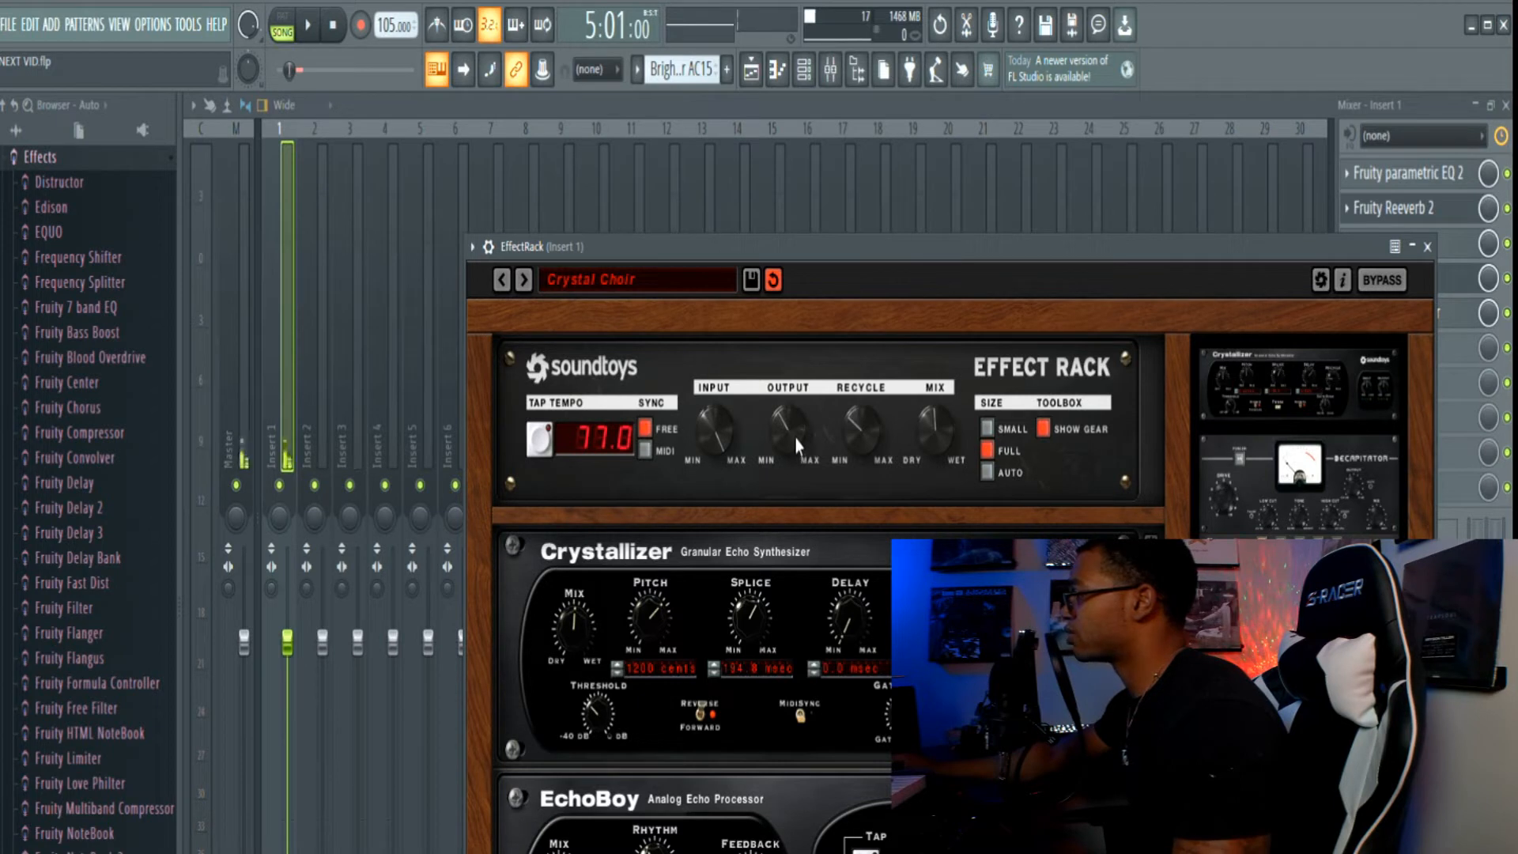
pyautogui.click(1427, 246)
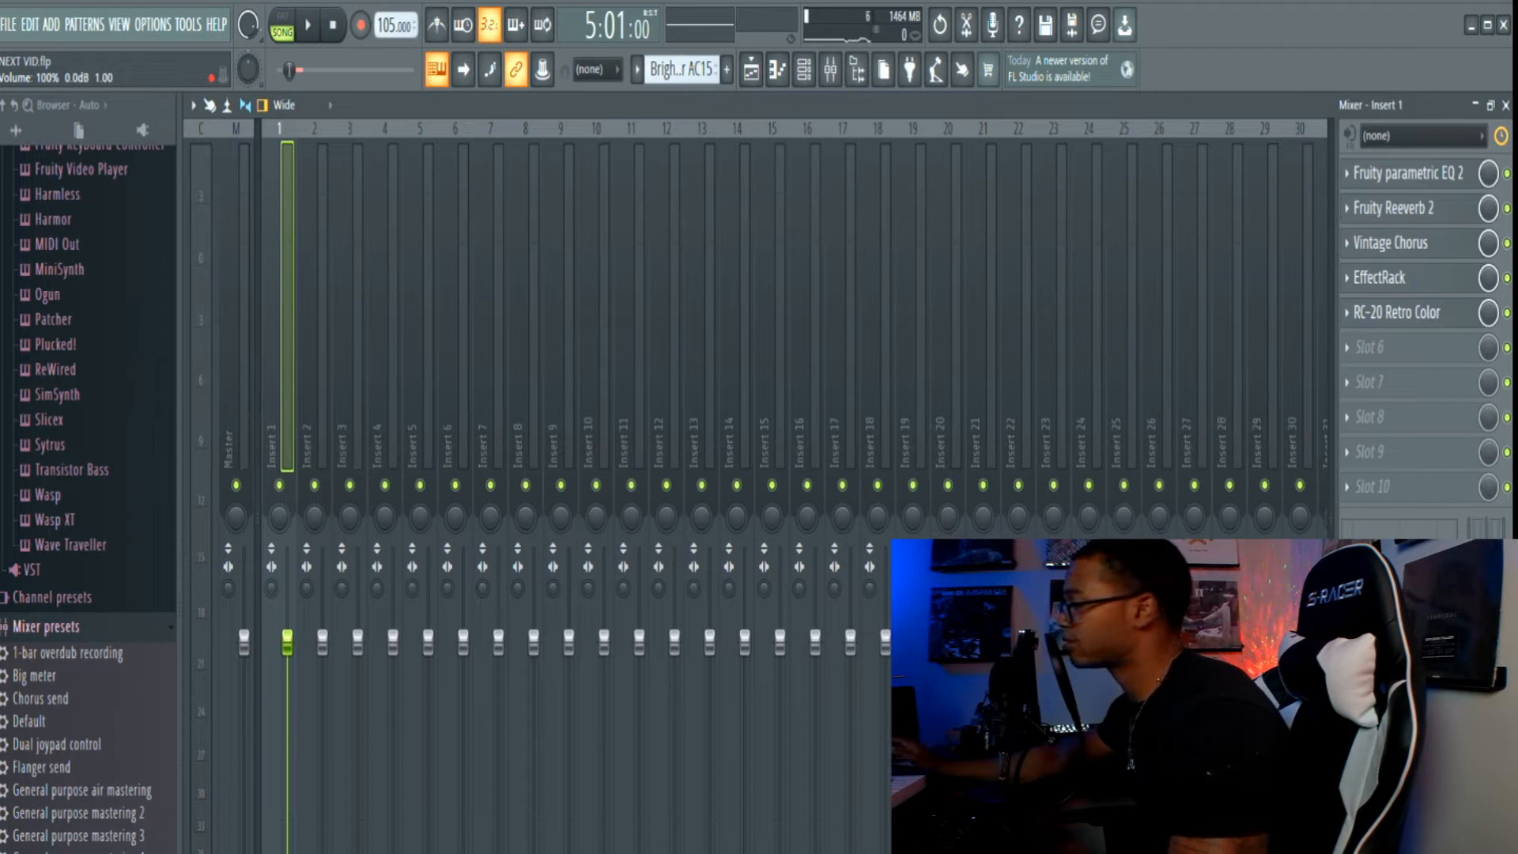
pyautogui.press('space')
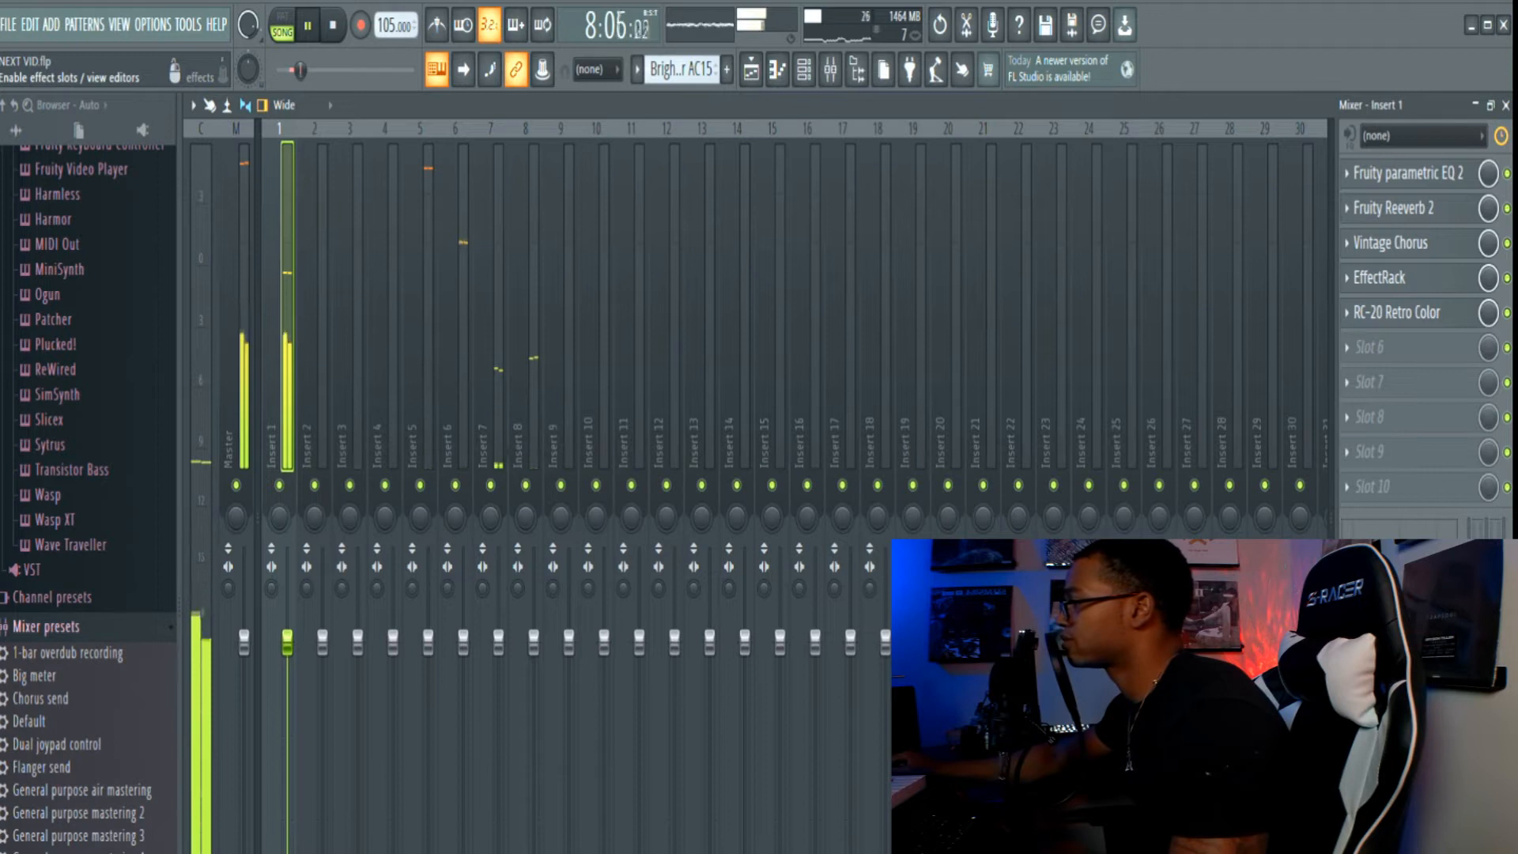
pyautogui.press('space')
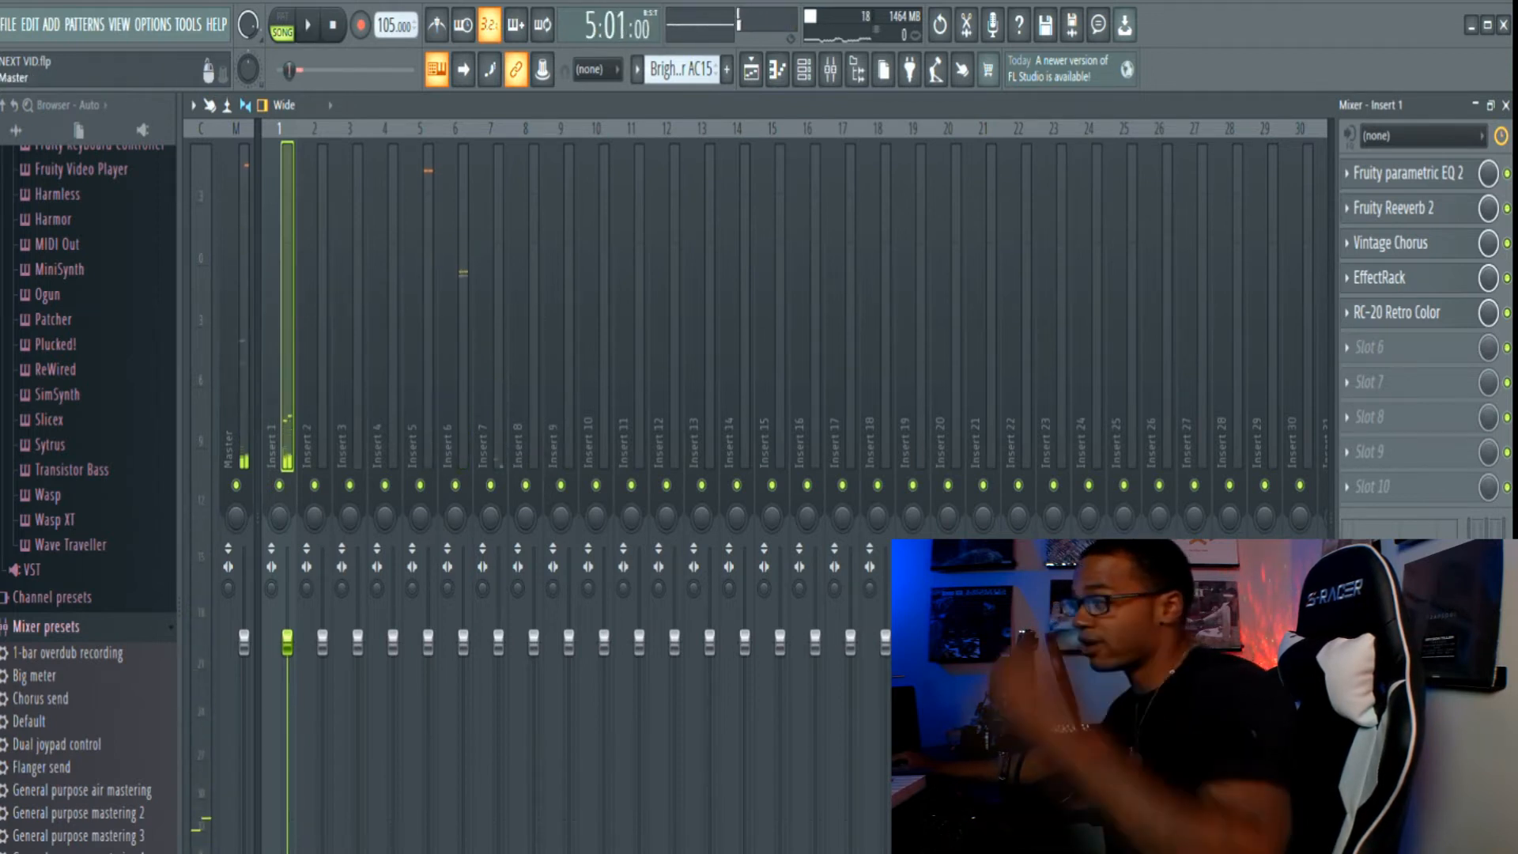
# Check the Addictive Keys instrument, and play playlist Track 2 unmuted with the drums while Track 1 is muted.
pyautogui.press('F9')
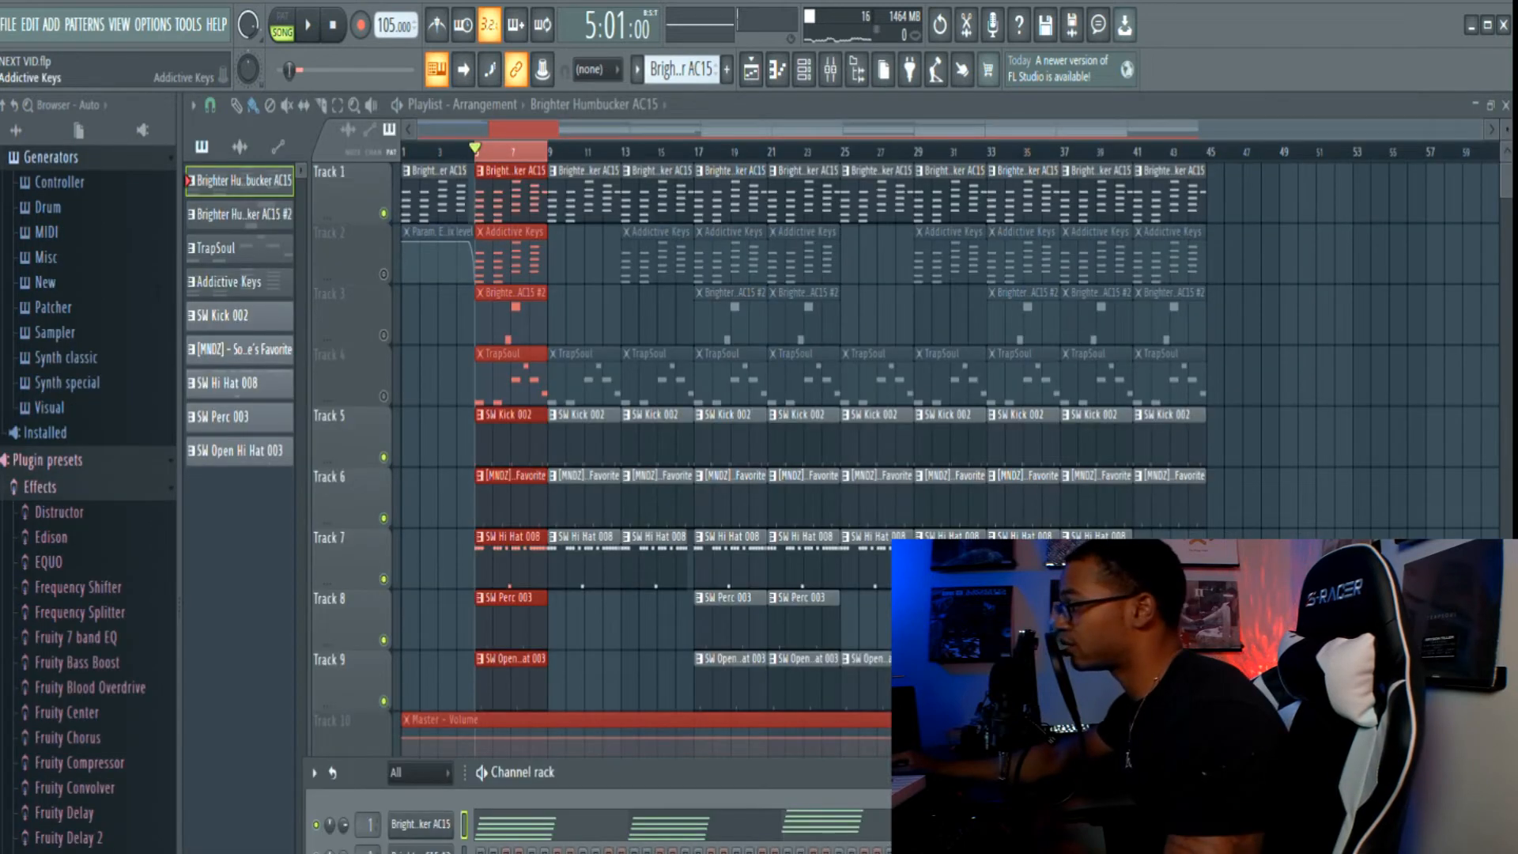
pyautogui.click(420, 852)
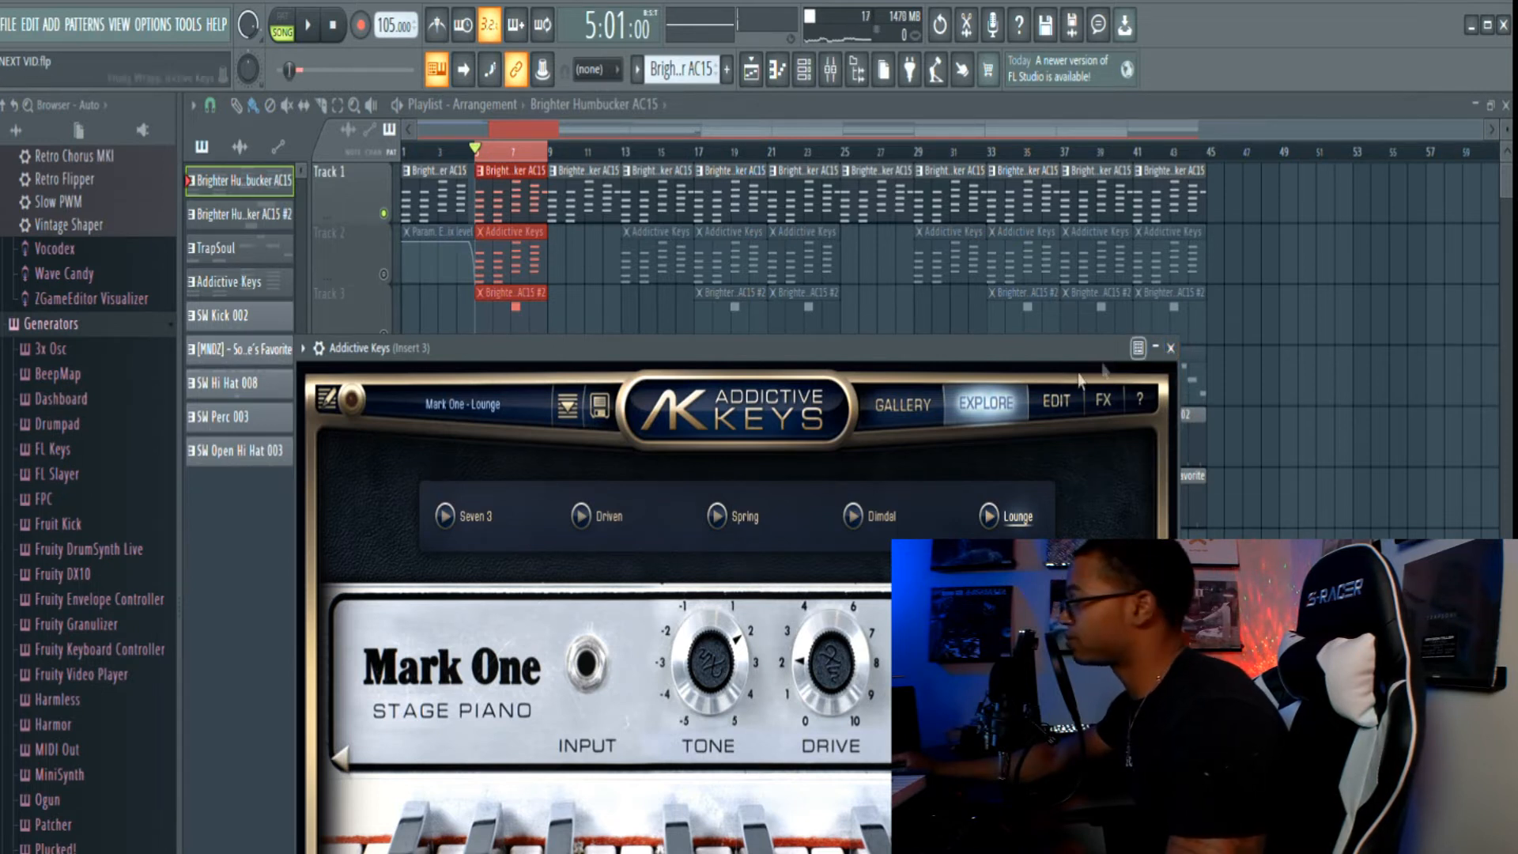
pyautogui.click(1155, 348)
pyautogui.press('space')
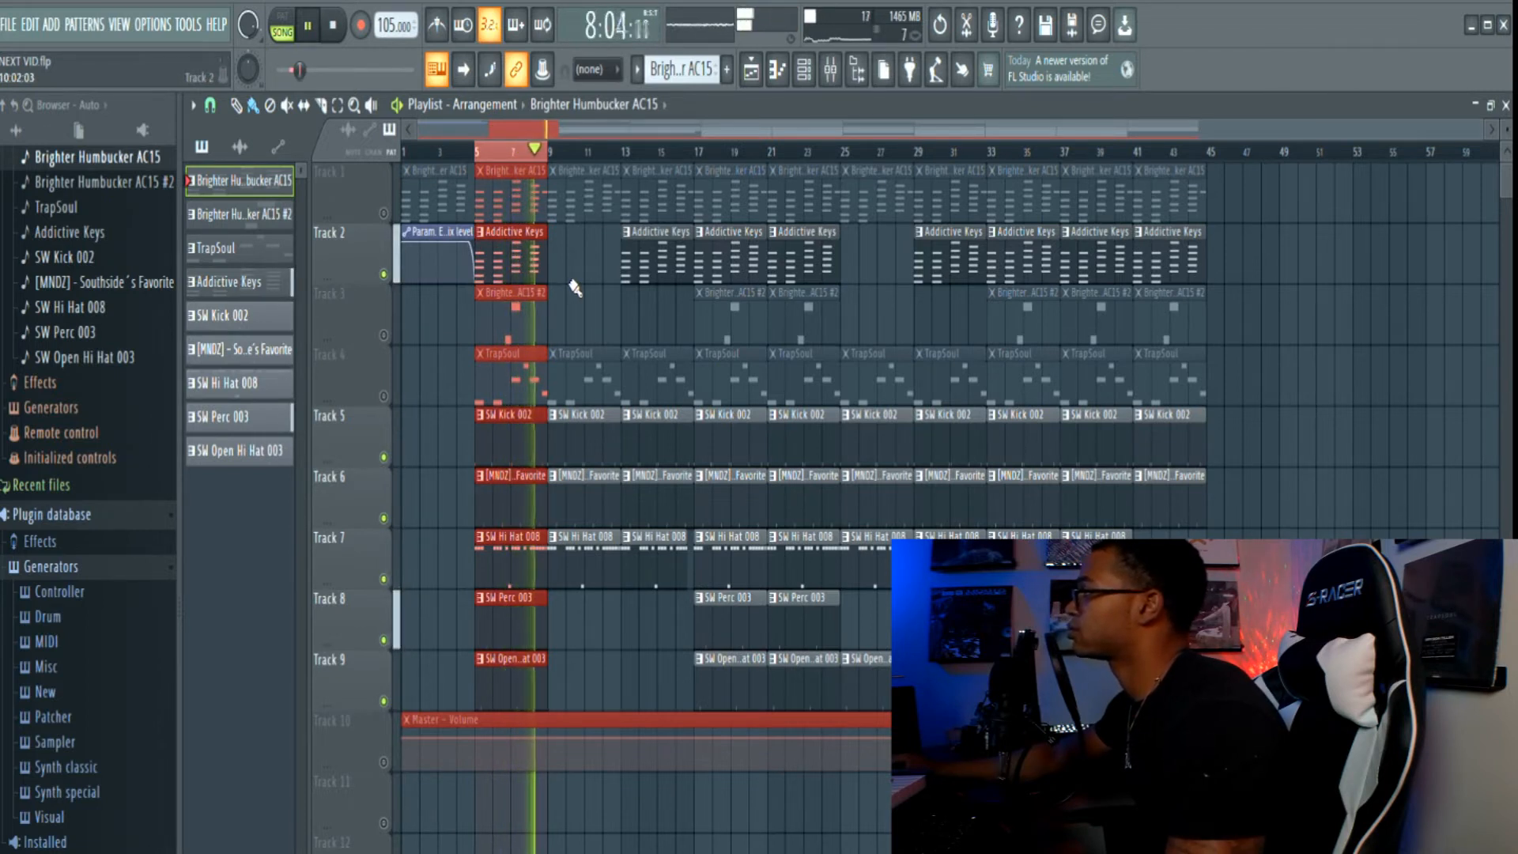
pyautogui.press('space')
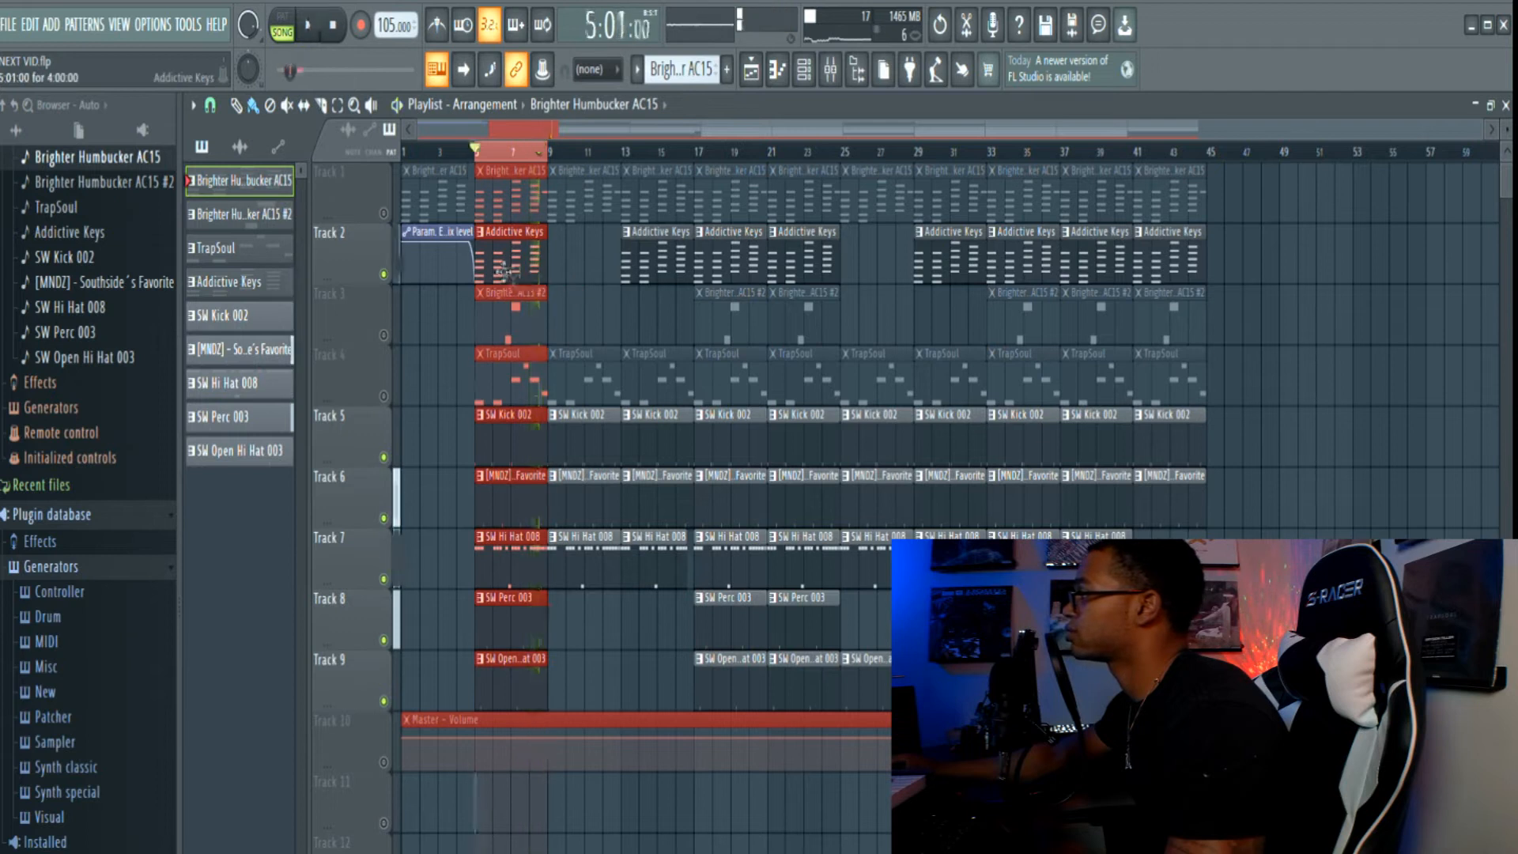
# Unmute Track 1 in the playlist and play it together with the Addictive Keys track and the drums.
pyautogui.click(383, 220)
pyautogui.press('space')
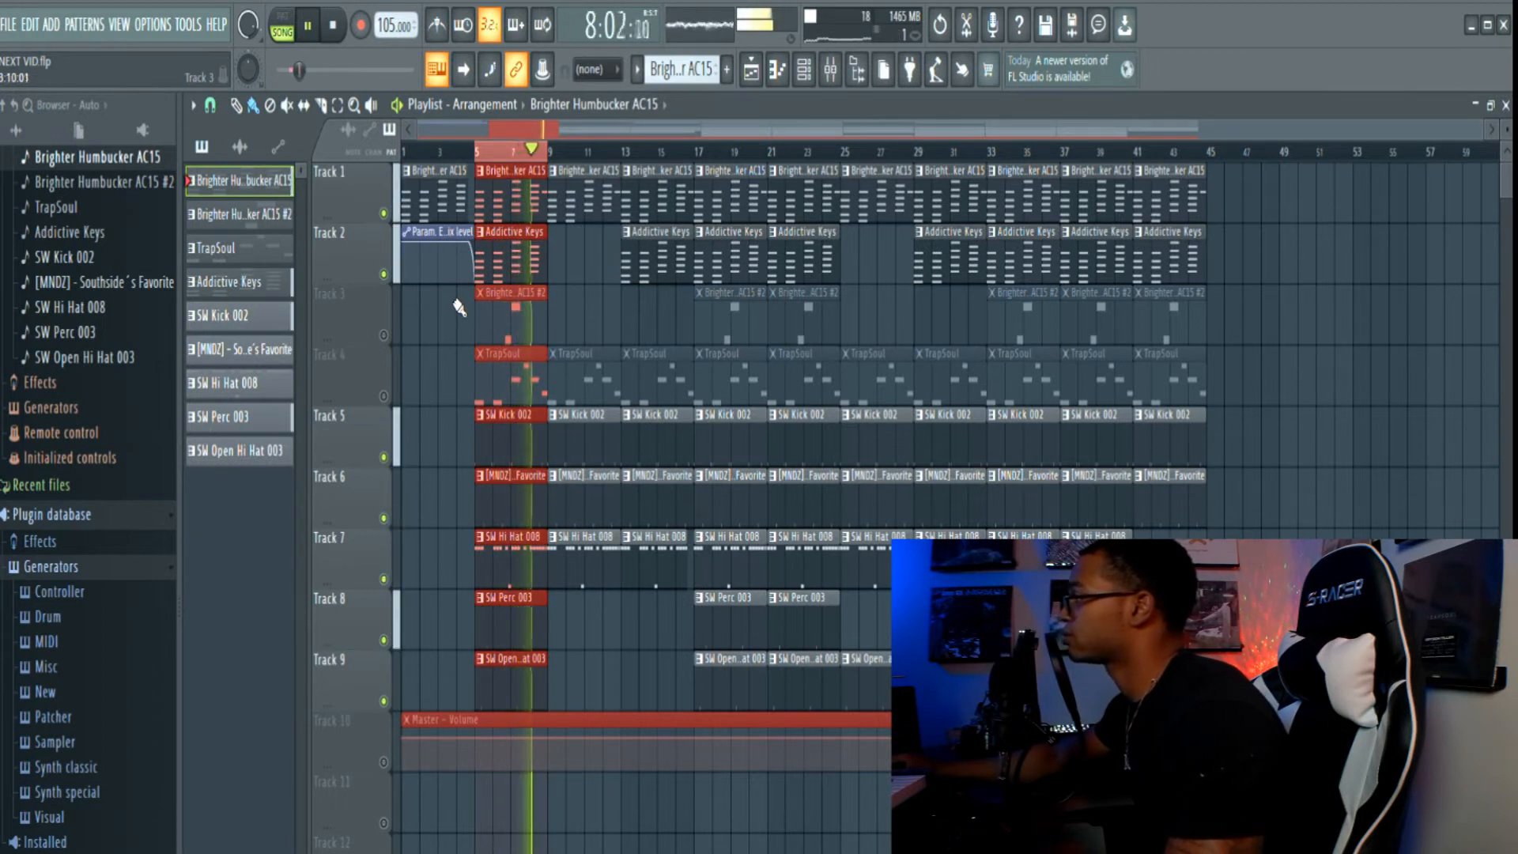
pyautogui.press('space')
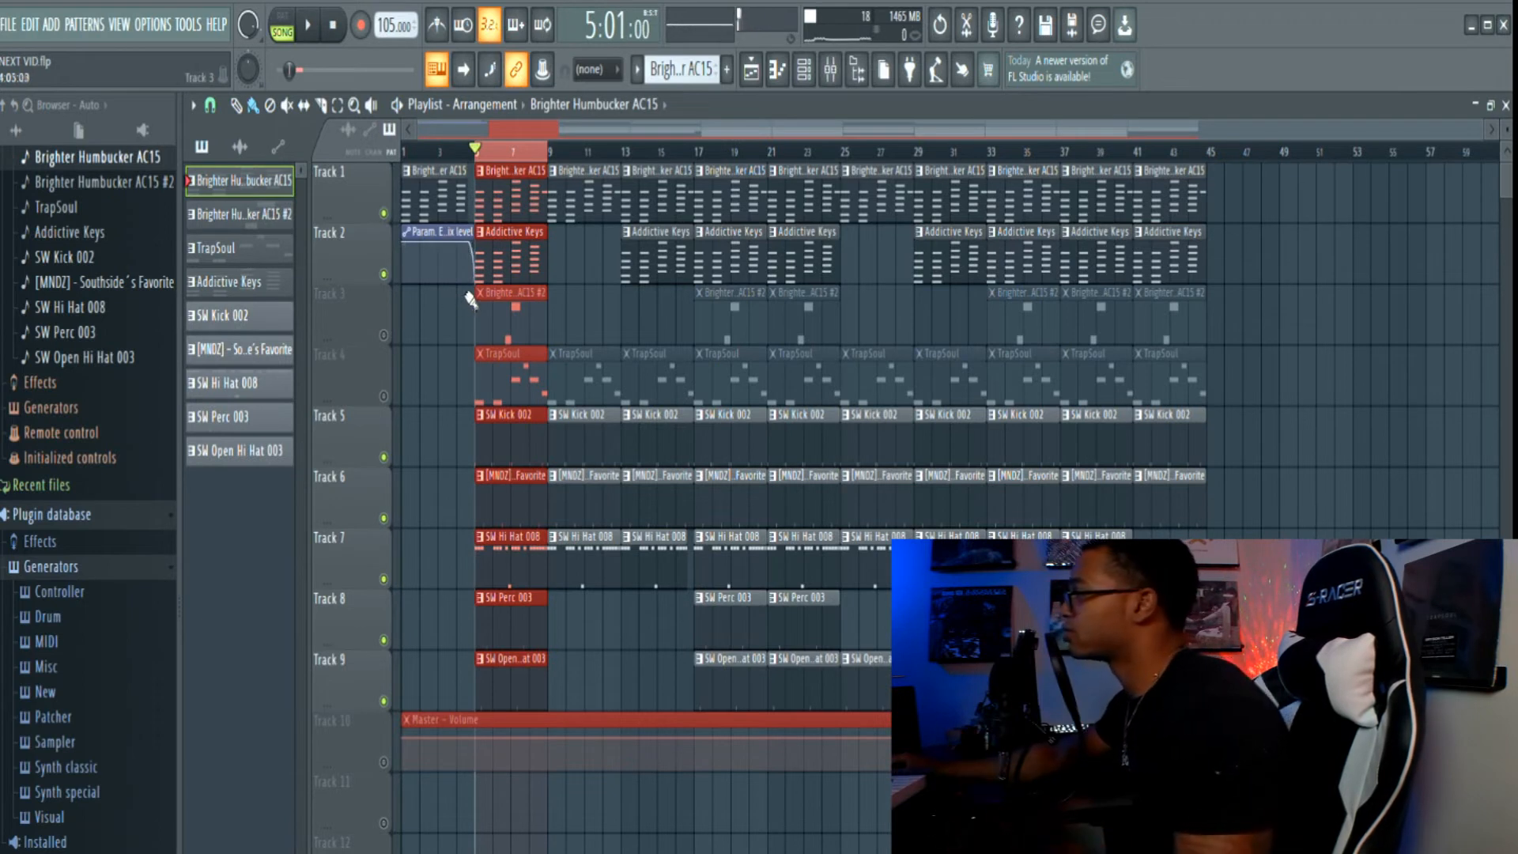
# Unmute Track 3 and play the section, switching the track off and on during playback to compare.
pyautogui.click(384, 335)
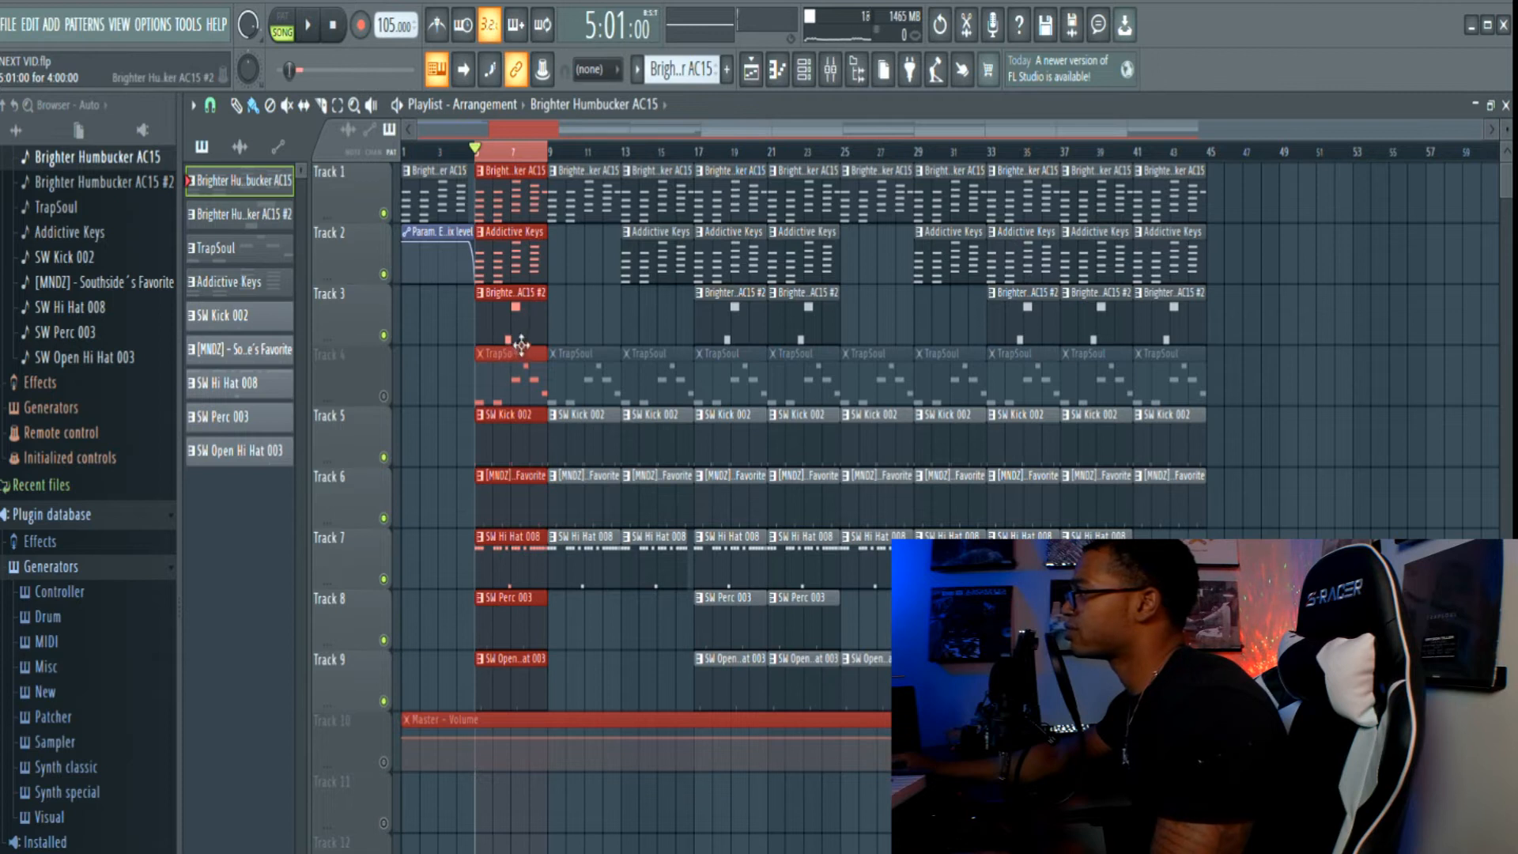
pyautogui.press('space')
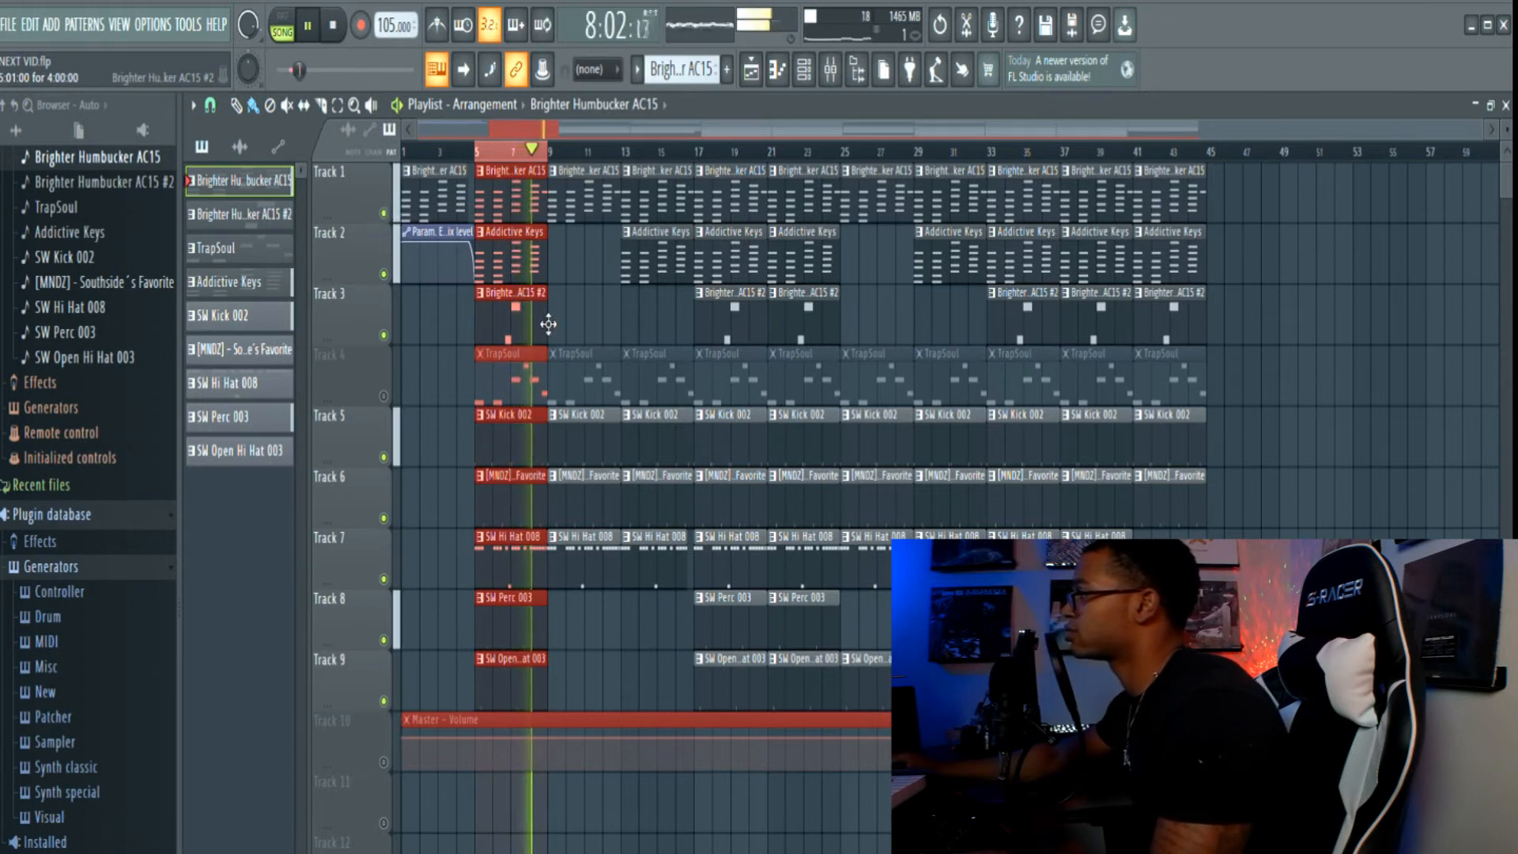
pyautogui.click(384, 335)
pyautogui.click(385, 335)
pyautogui.press('space')
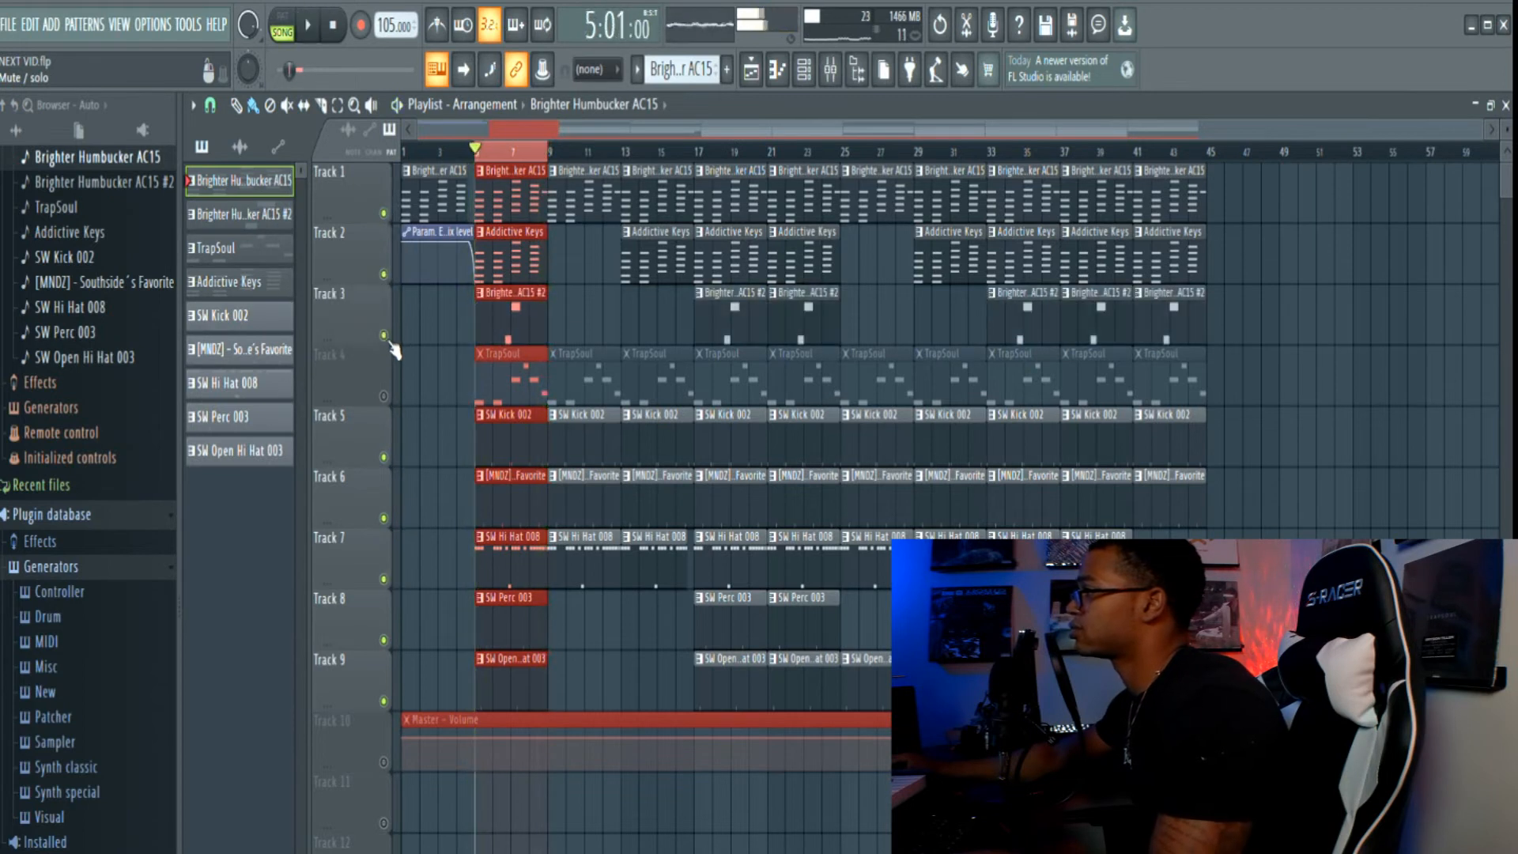
# Unmute the TrapSoul bass on Track 4 and play back the section with all melodic and drum tracks.
pyautogui.click(384, 396)
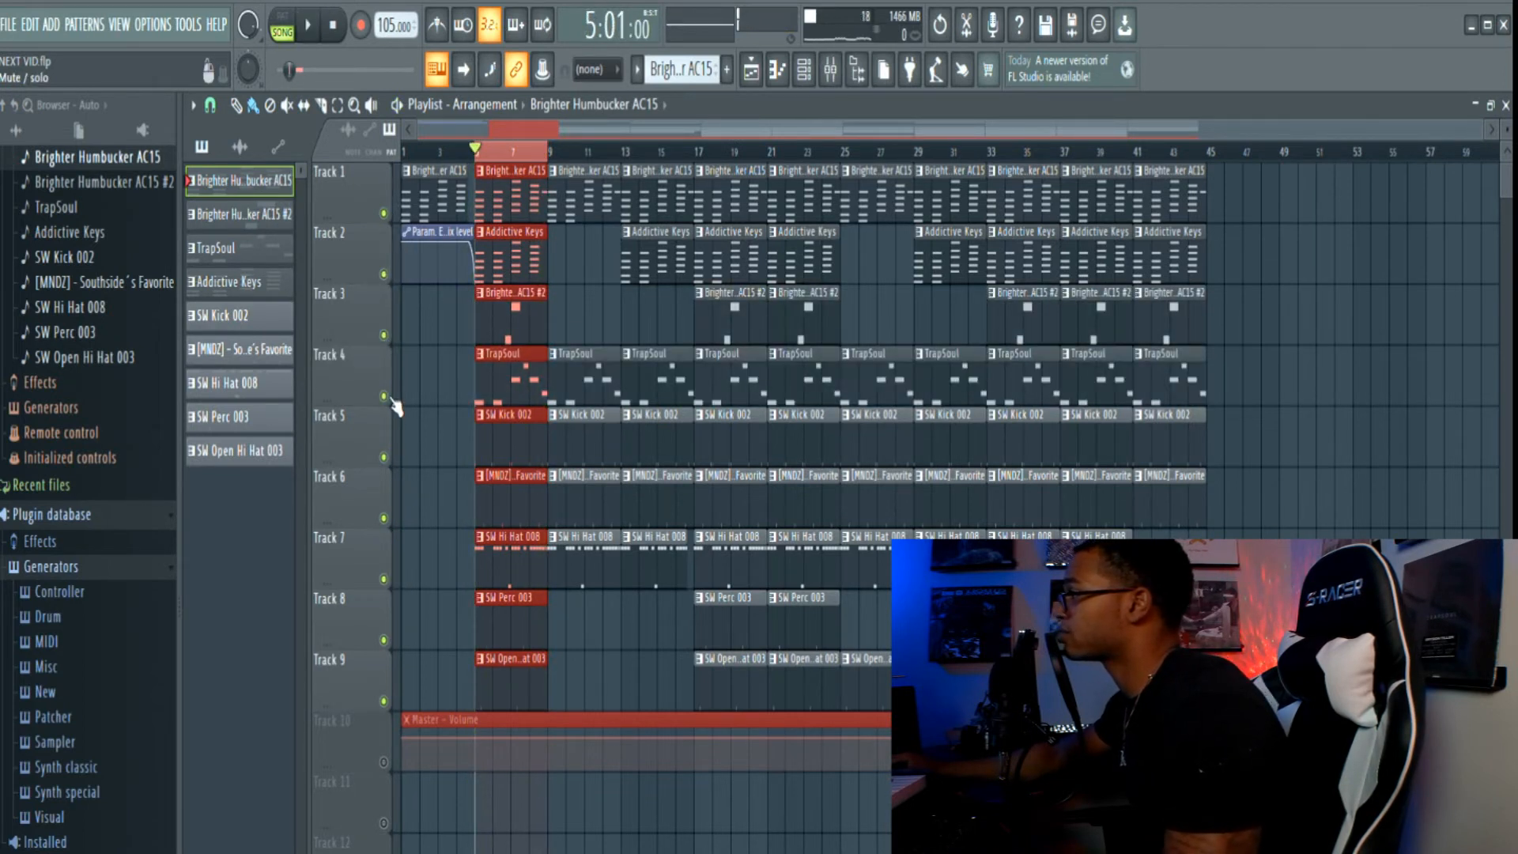
pyautogui.press('space')
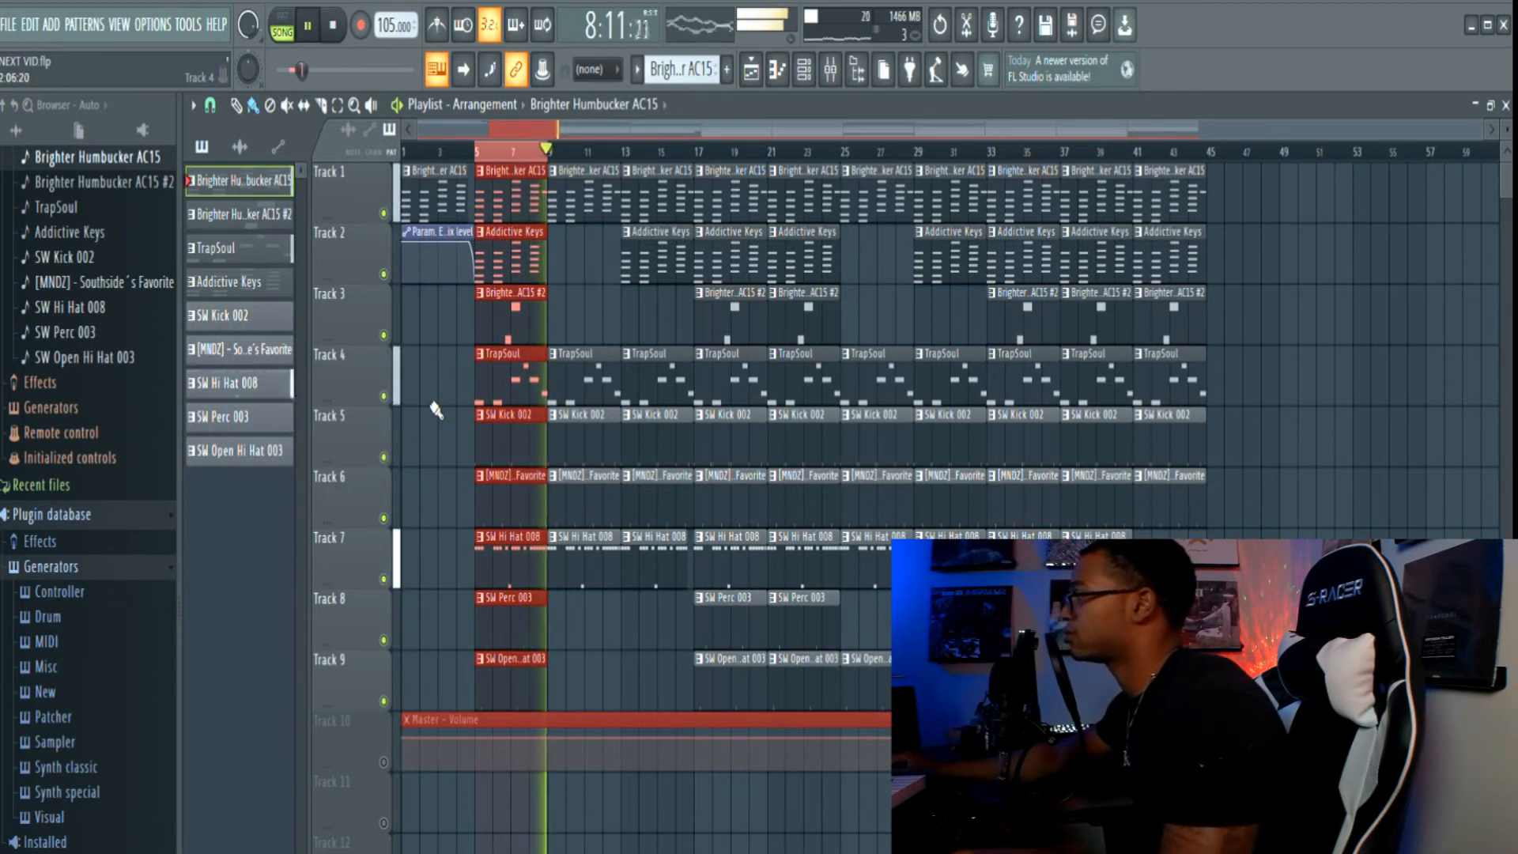
pyautogui.press('space')
# Inspect the Fruity parametric EQ 2 and Distructor settings on mixer Insert 2.
pyautogui.press('F9')
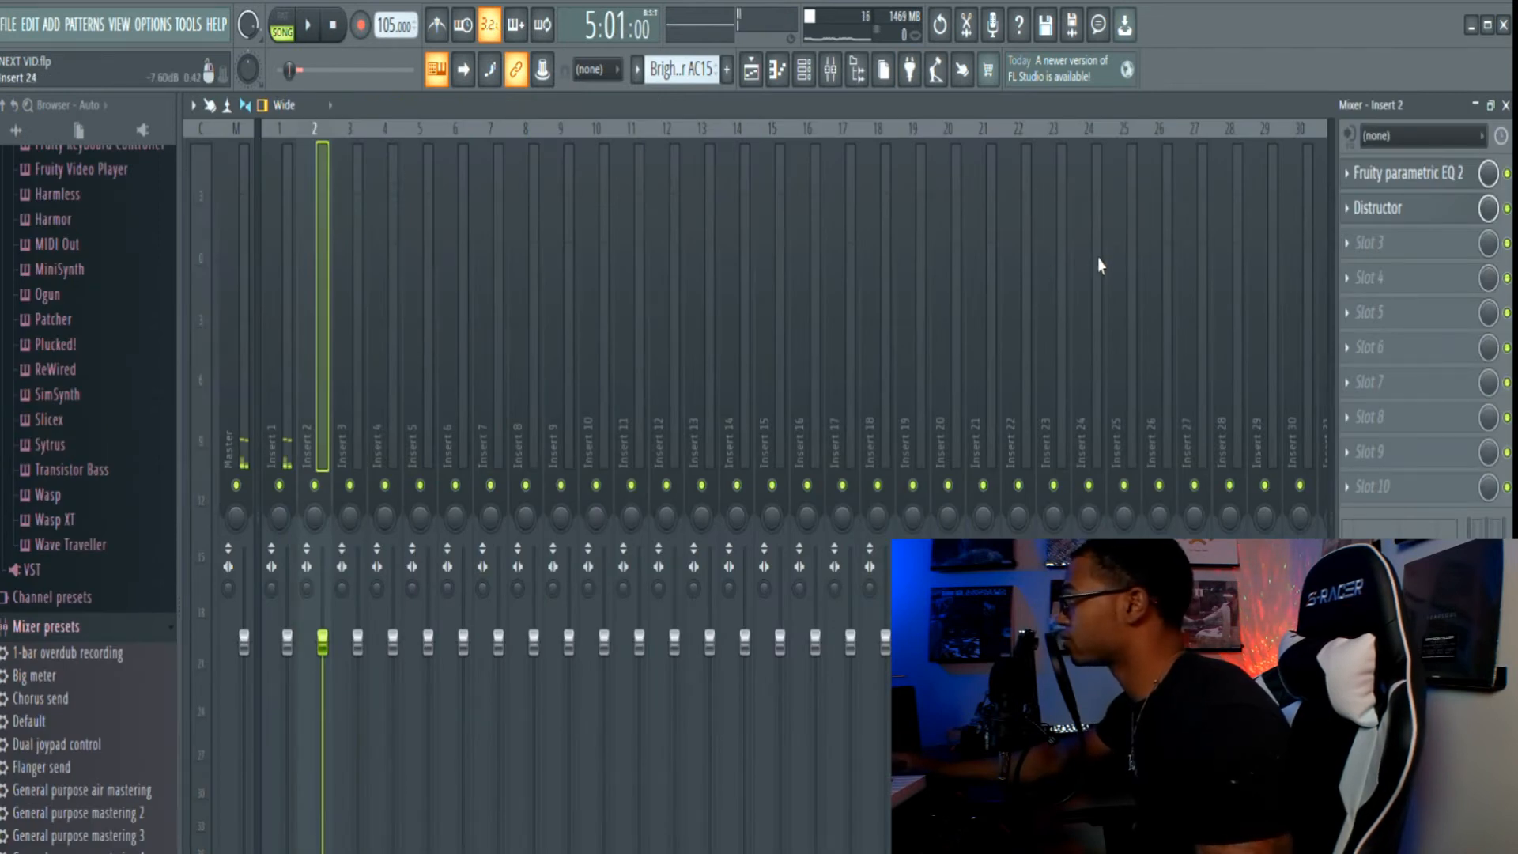
pyautogui.click(1396, 178)
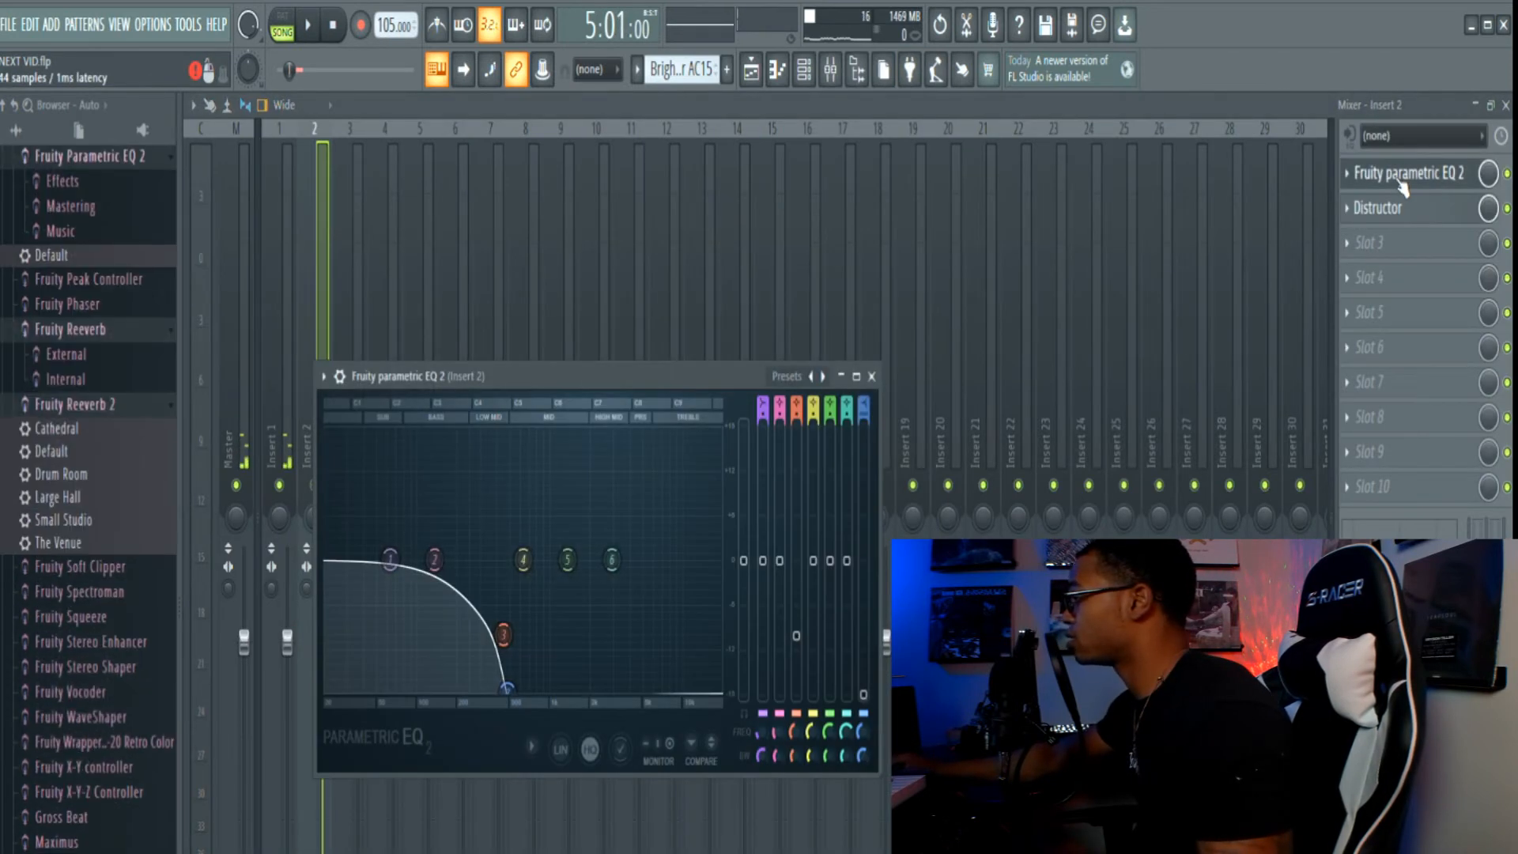
pyautogui.click(875, 377)
pyautogui.click(1405, 212)
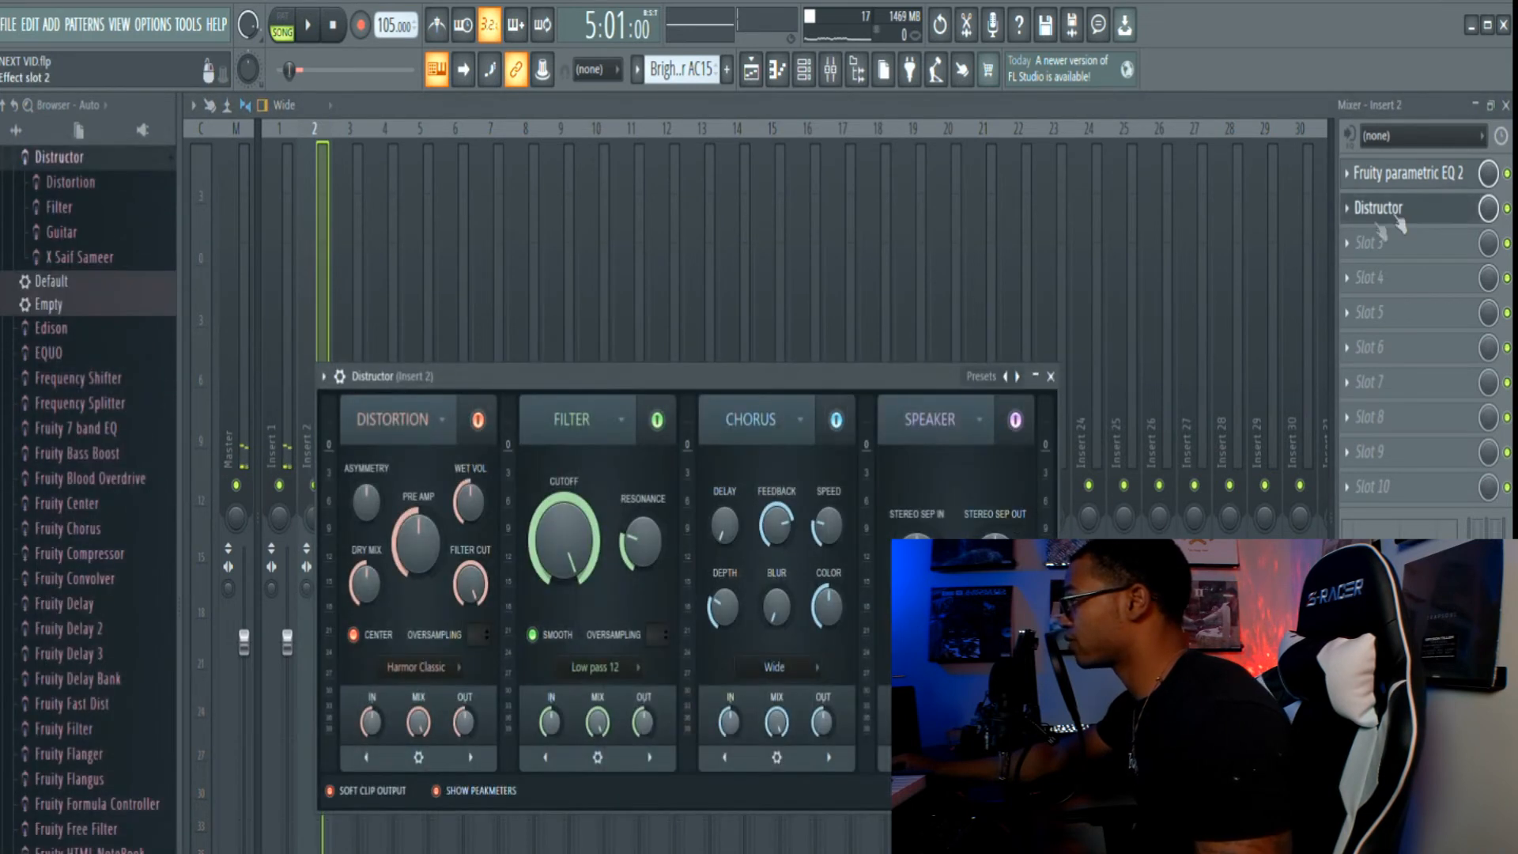